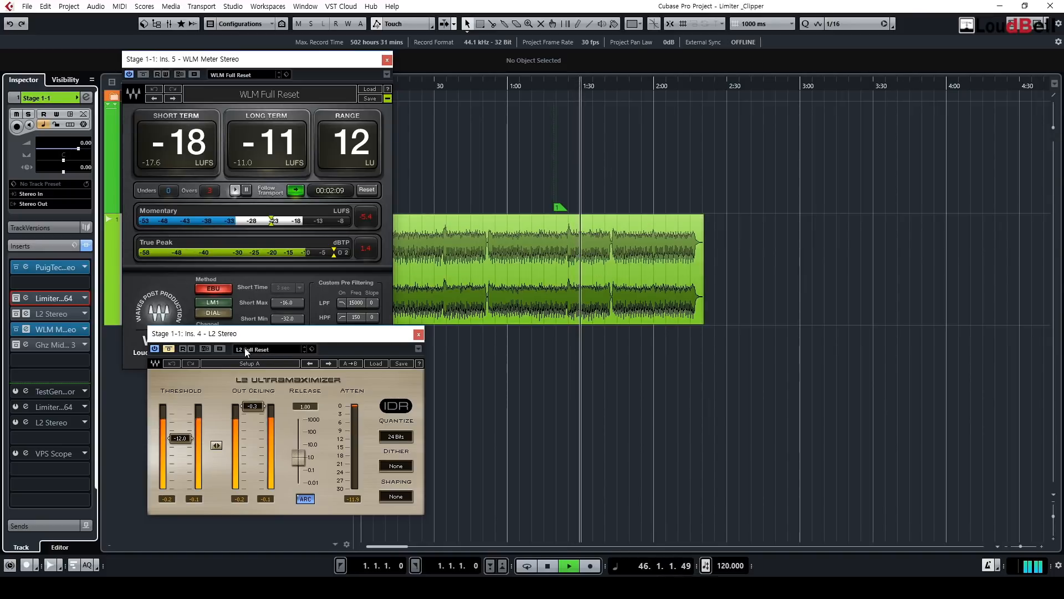
Step: Stop playback and open the insert 3 Limiter6 plug-in, arranging its window beside the L2 and WLM Meter windows
{"action": "key", "text": "space"}
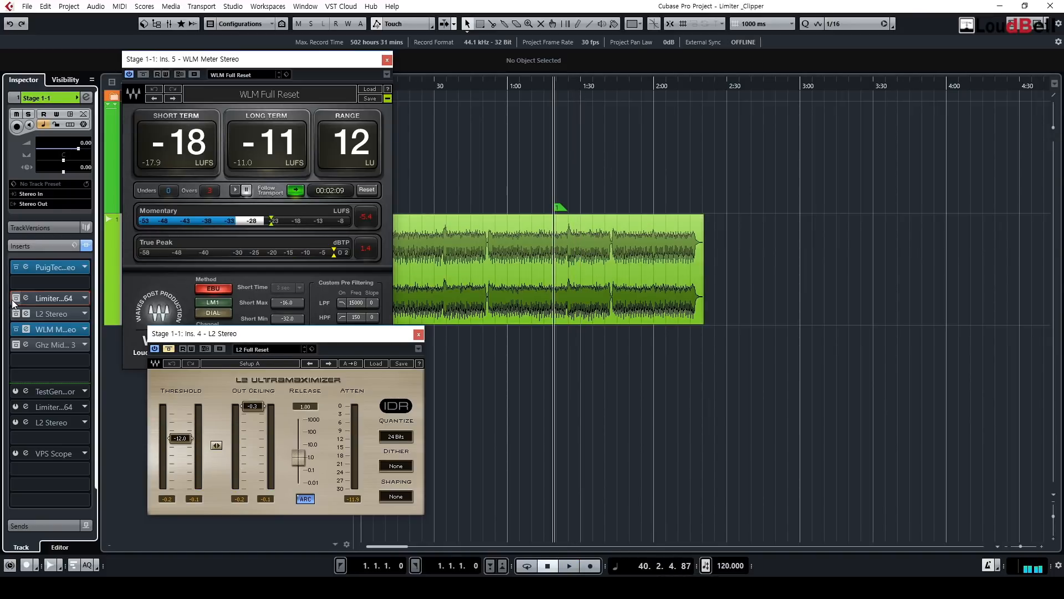
{"action": "left_click", "coordinate": [26, 297]}
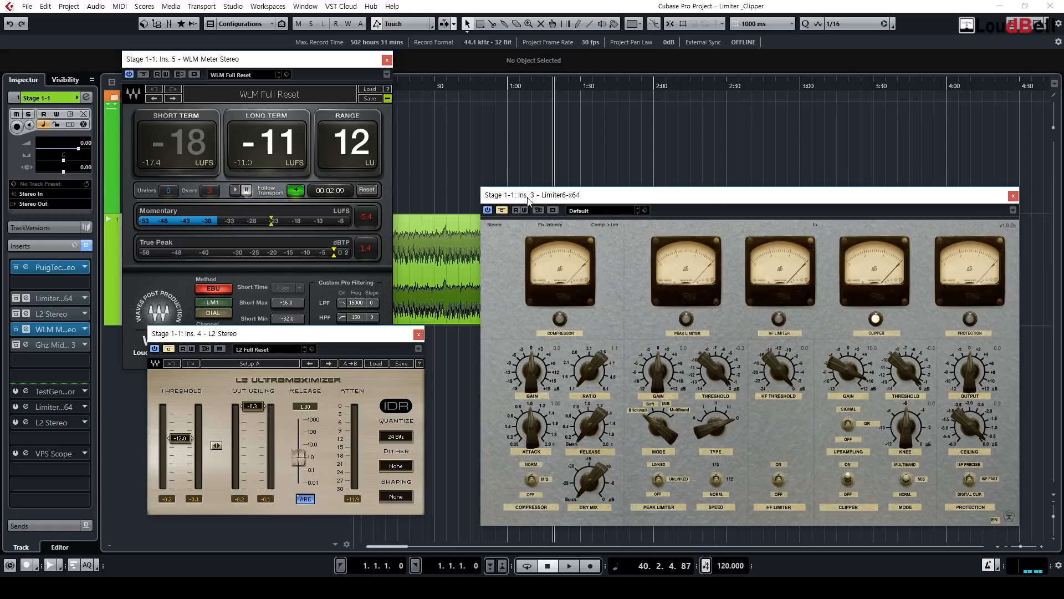
{"action": "left_click_drag", "start_coordinate": [532, 196], "coordinate": [530, 185]}
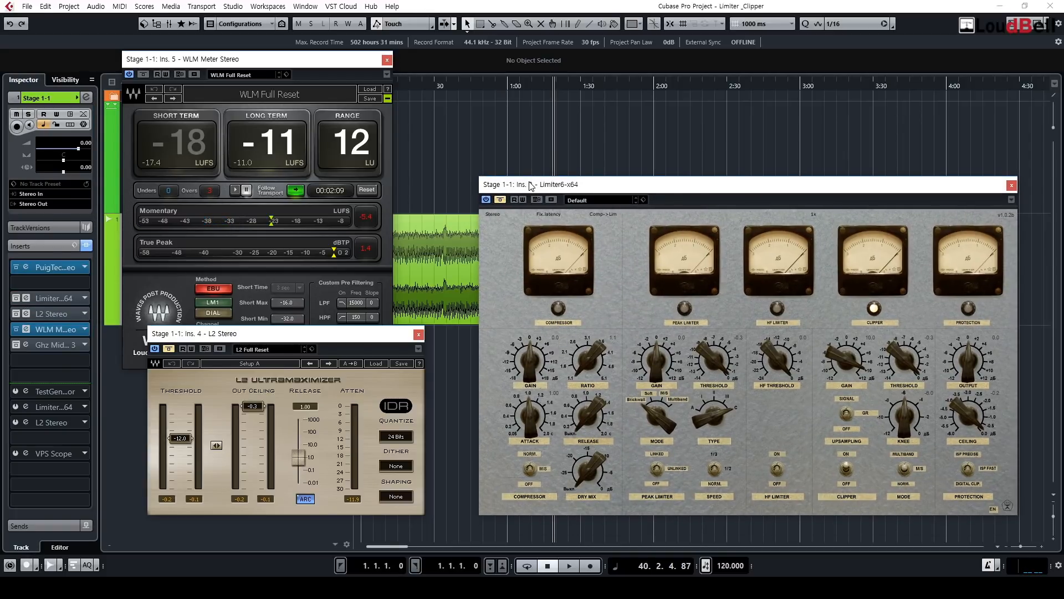
{"action": "left_click_drag", "start_coordinate": [289, 337], "coordinate": [293, 336]}
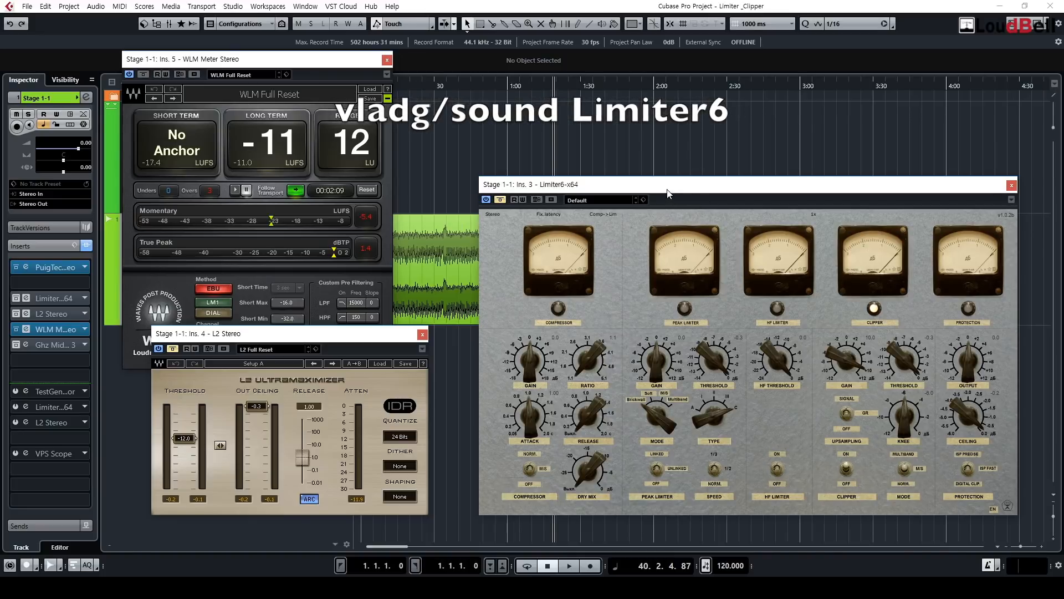
{"action": "left_click_drag", "start_coordinate": [668, 193], "coordinate": [654, 193]}
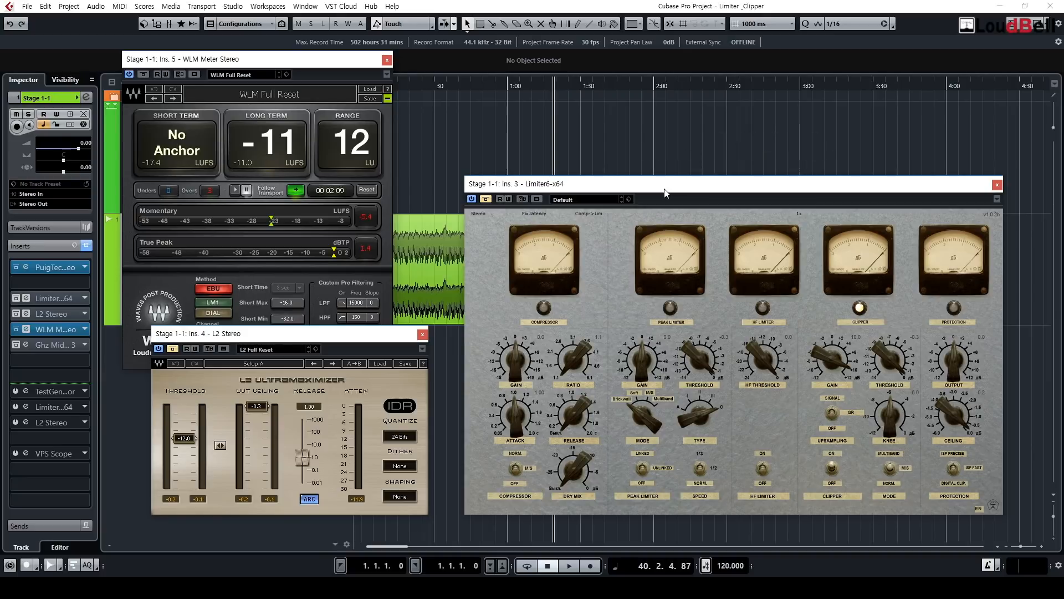
Step: Switch Limiter6's Compressor and Peak Limiter sections on and back off, leaving only the Clipper section active
{"action": "left_click", "coordinate": [516, 470]}
{"action": "left_click", "coordinate": [642, 468]}
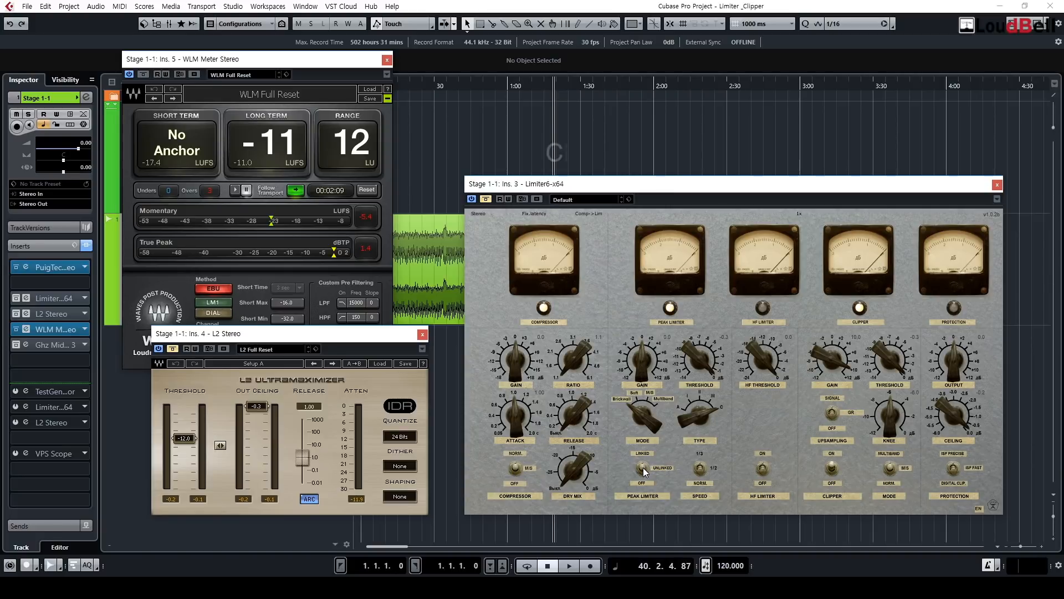
{"action": "left_click", "coordinate": [515, 476]}
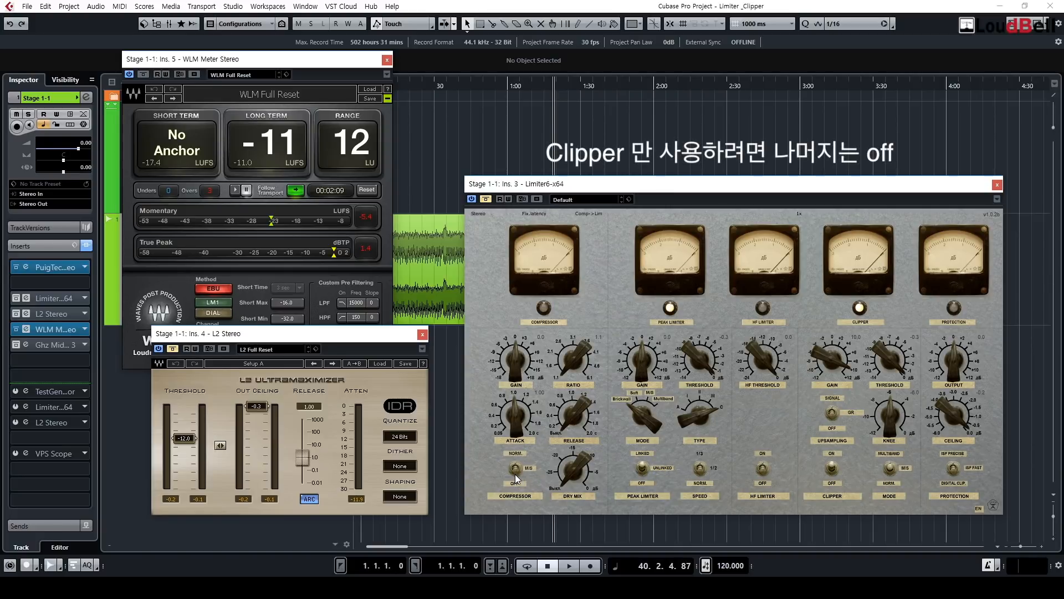
{"action": "left_click", "coordinate": [642, 471]}
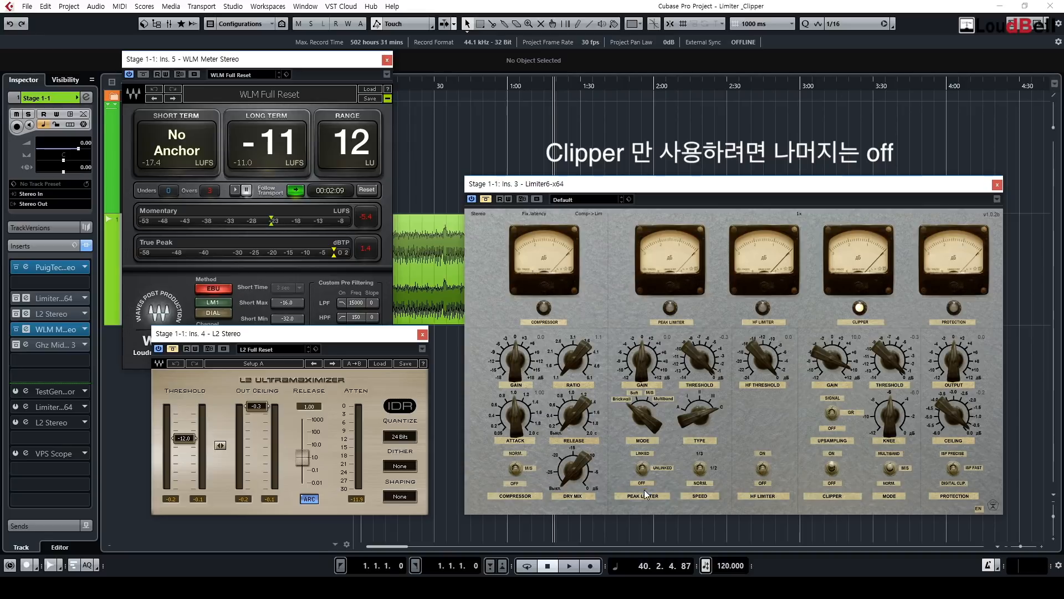
{"action": "left_click", "coordinate": [834, 474]}
{"action": "left_click", "coordinate": [835, 465]}
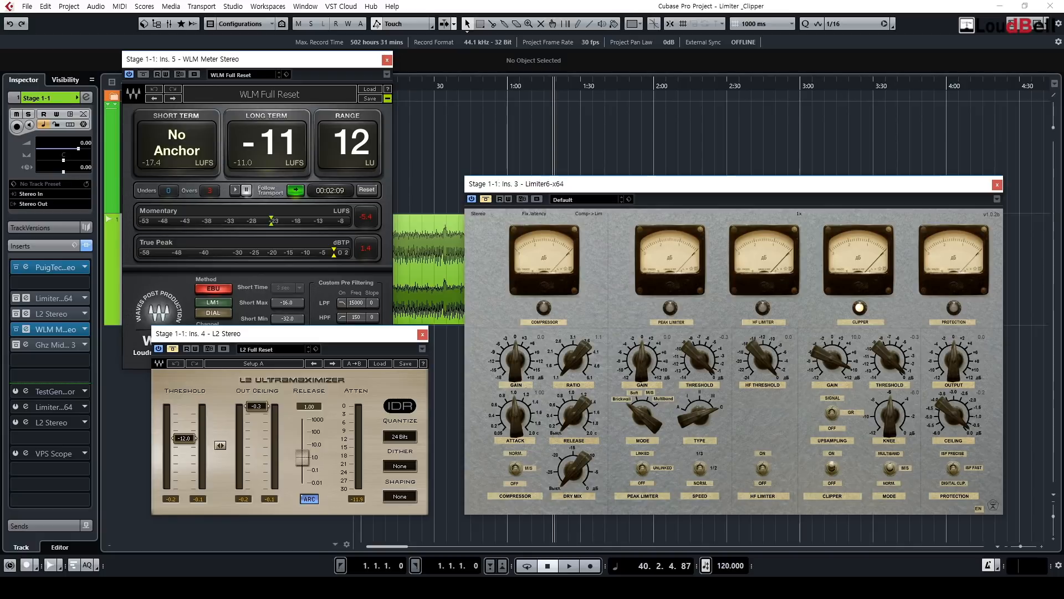
Step: Audition the track with the insert 3 Limiter6 clipper taken out of bypass, and bypass the plug-in again after stopping playback
{"action": "left_click", "coordinate": [486, 201]}
{"action": "key", "text": "space"}
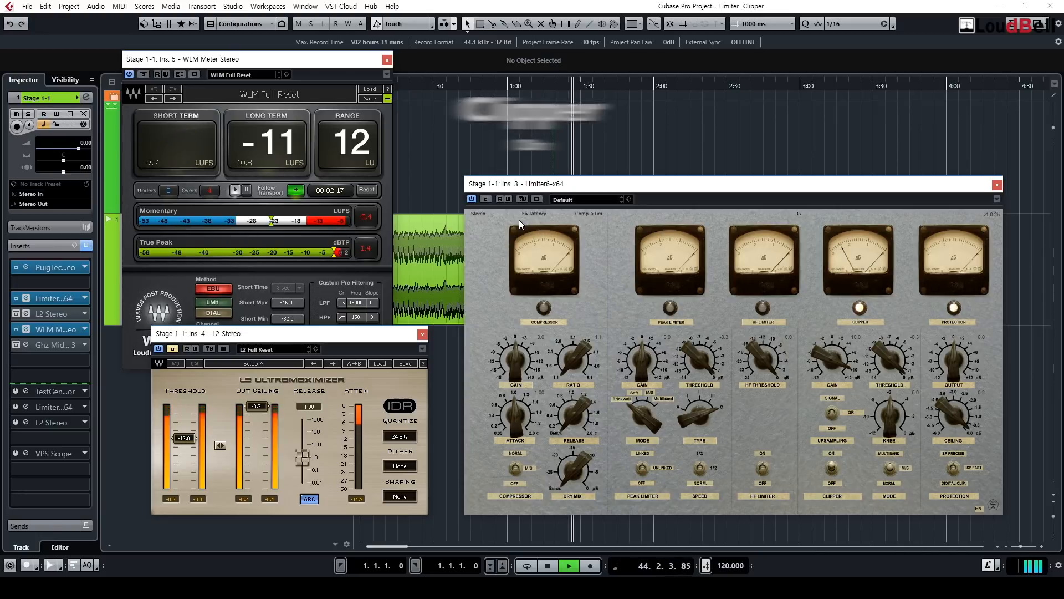
{"action": "key", "text": "space"}
{"action": "left_click", "coordinate": [486, 200]}
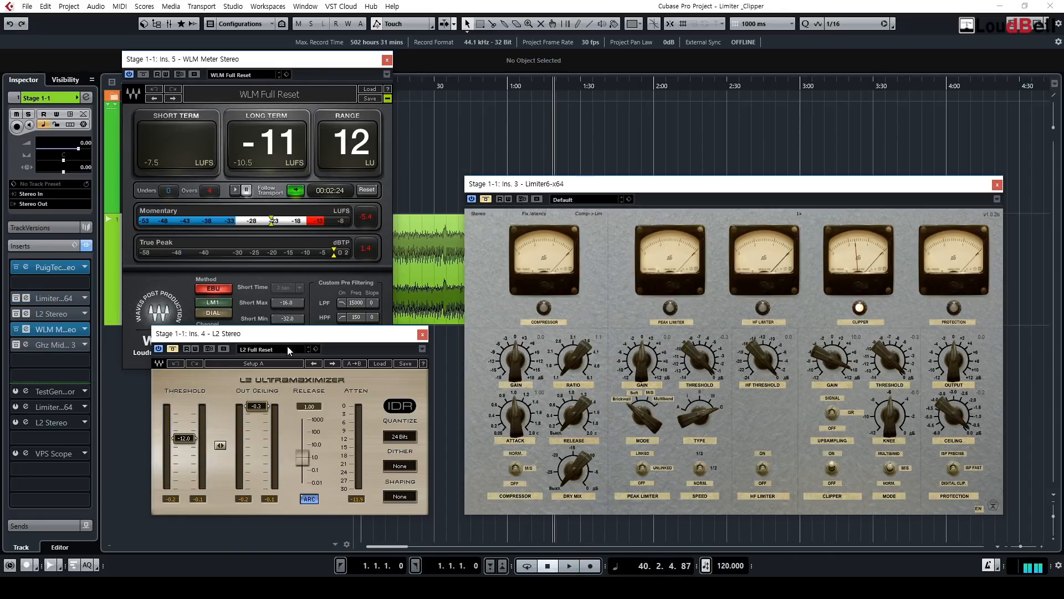
Step: Take the insert 4 L2 limiter out of bypass and audition the track through it
{"action": "left_click", "coordinate": [173, 350]}
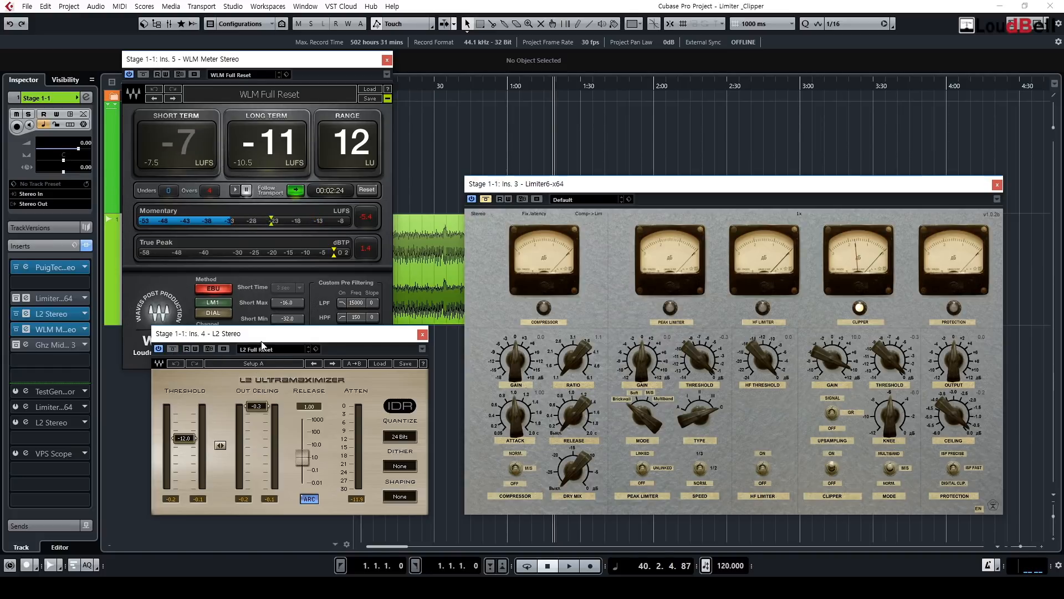
{"action": "key", "text": "space"}
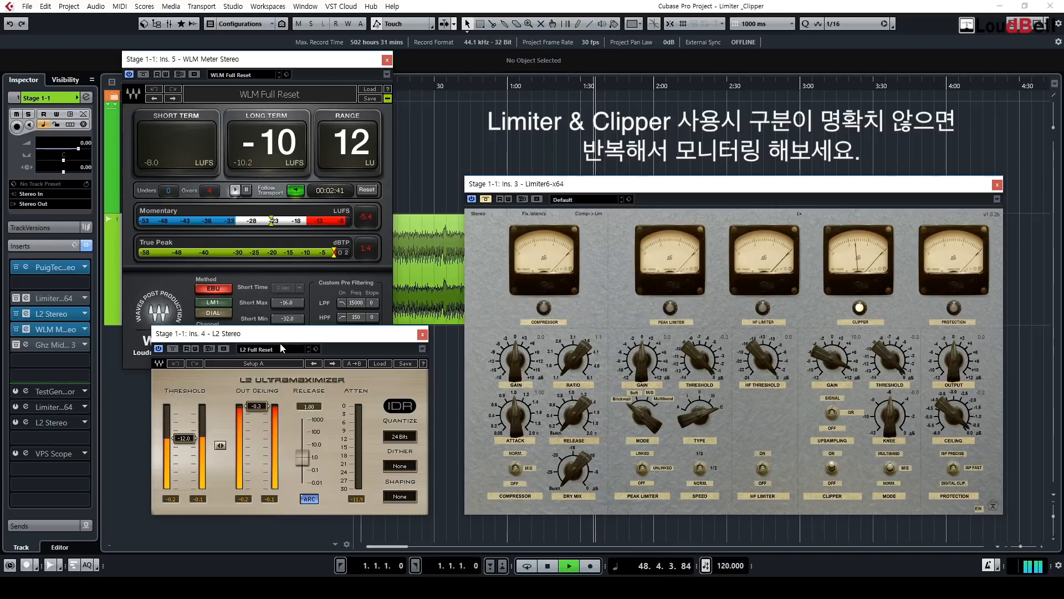
{"action": "key", "text": "space"}
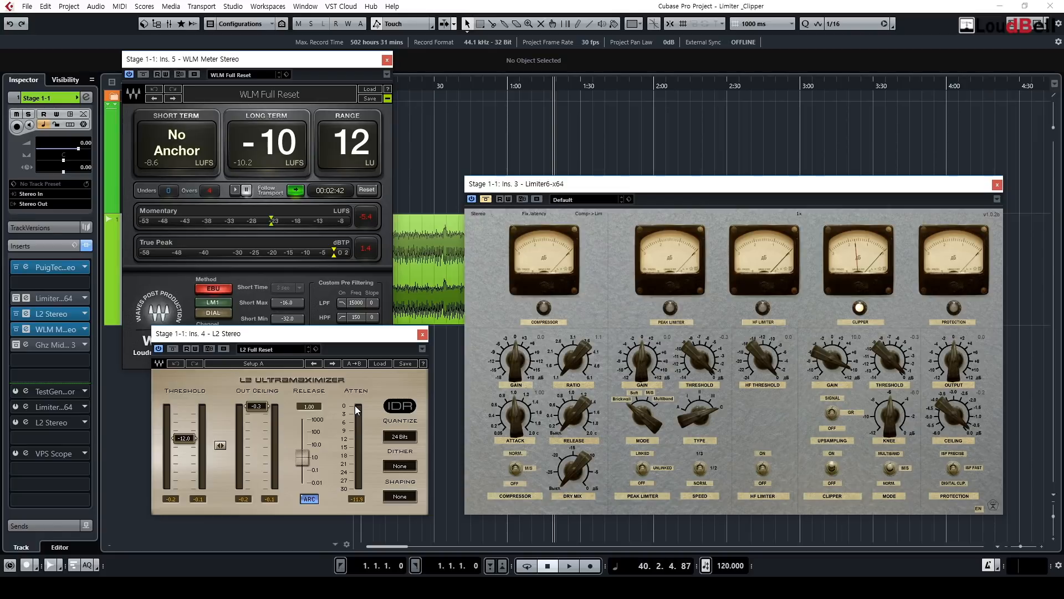
Step: Bypass the WLM Meter and insert 4 L2 plug-ins and set the Stage 1-1 track's output routing to No Bus
{"action": "left_click", "coordinate": [74, 359]}
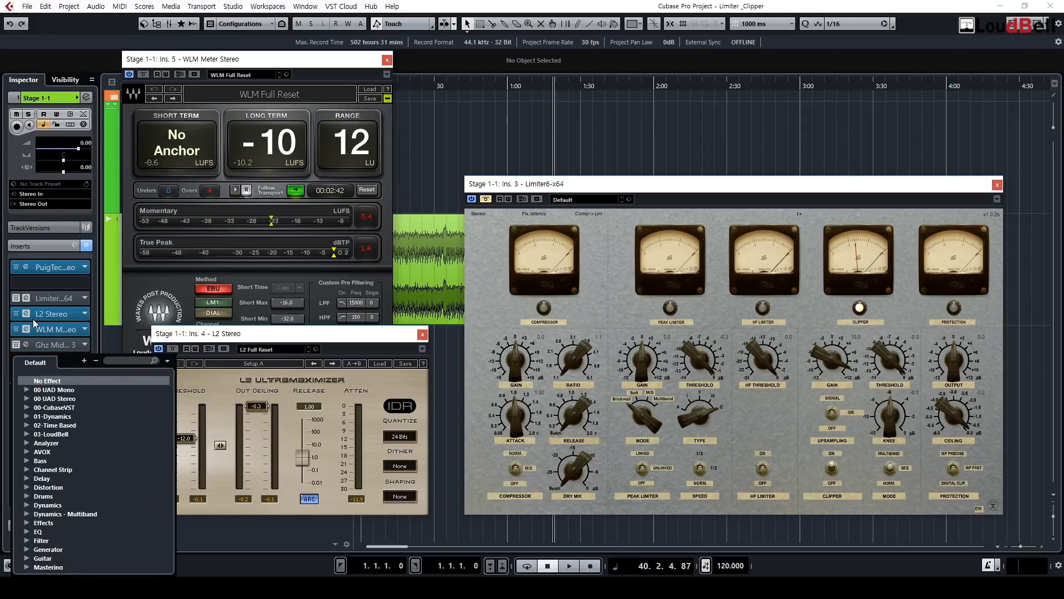
{"action": "left_click", "coordinate": [12, 336]}
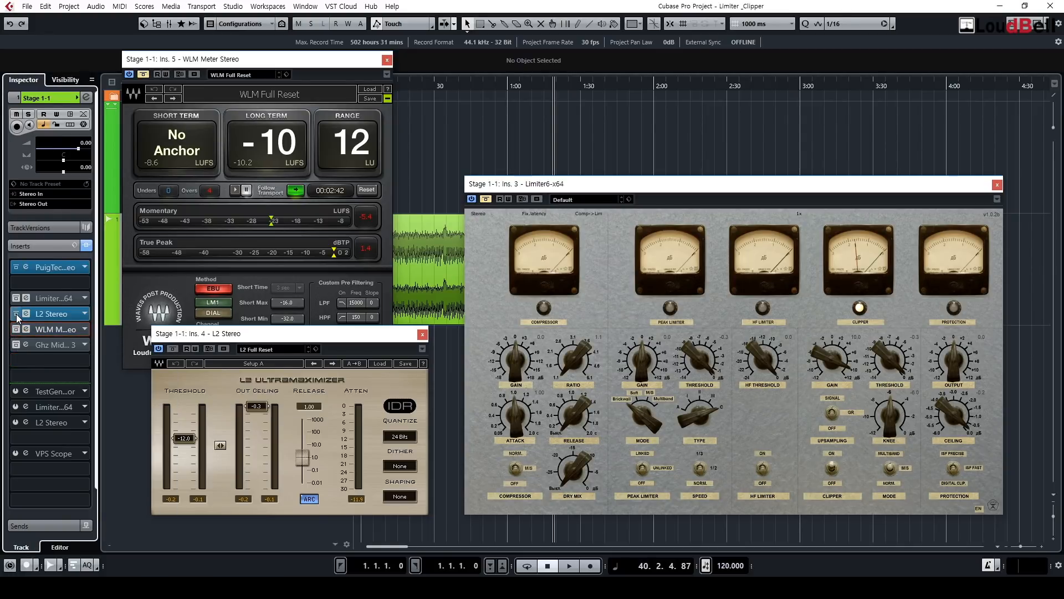
{"action": "left_click", "coordinate": [18, 315]}
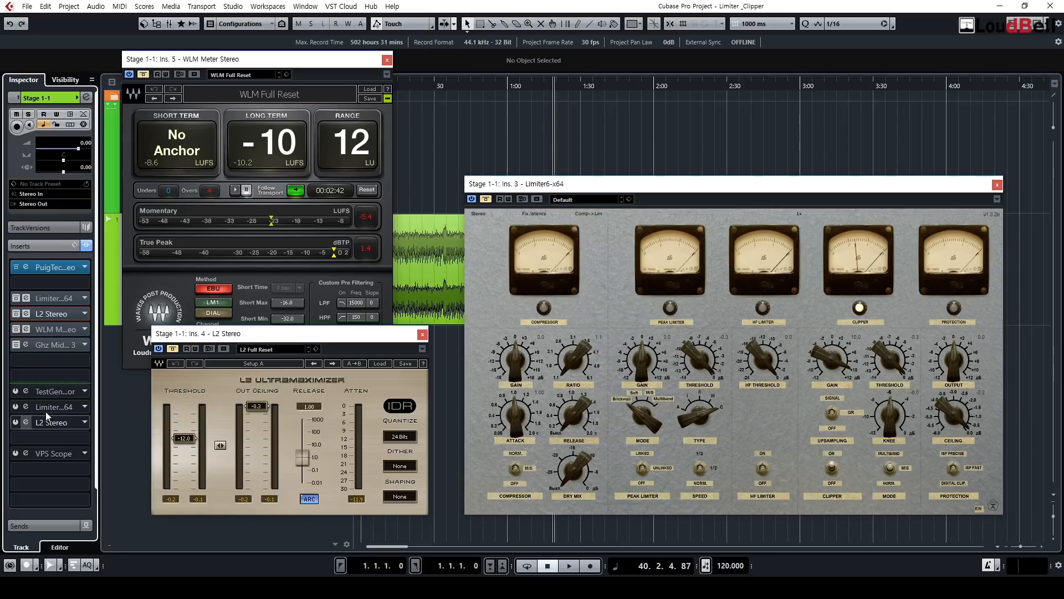
{"action": "left_click", "coordinate": [61, 208]}
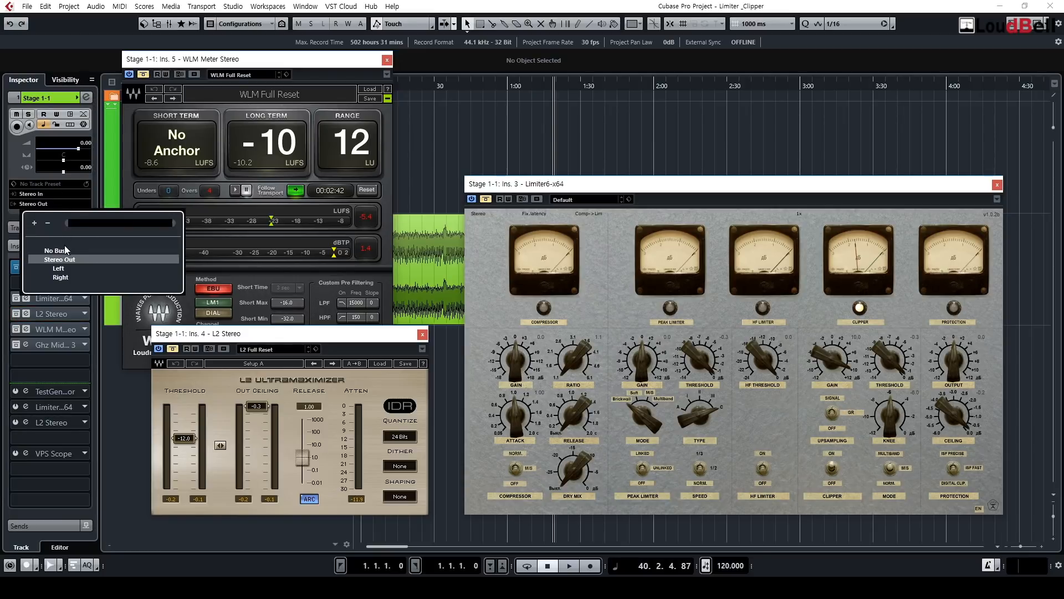
{"action": "left_click", "coordinate": [64, 251]}
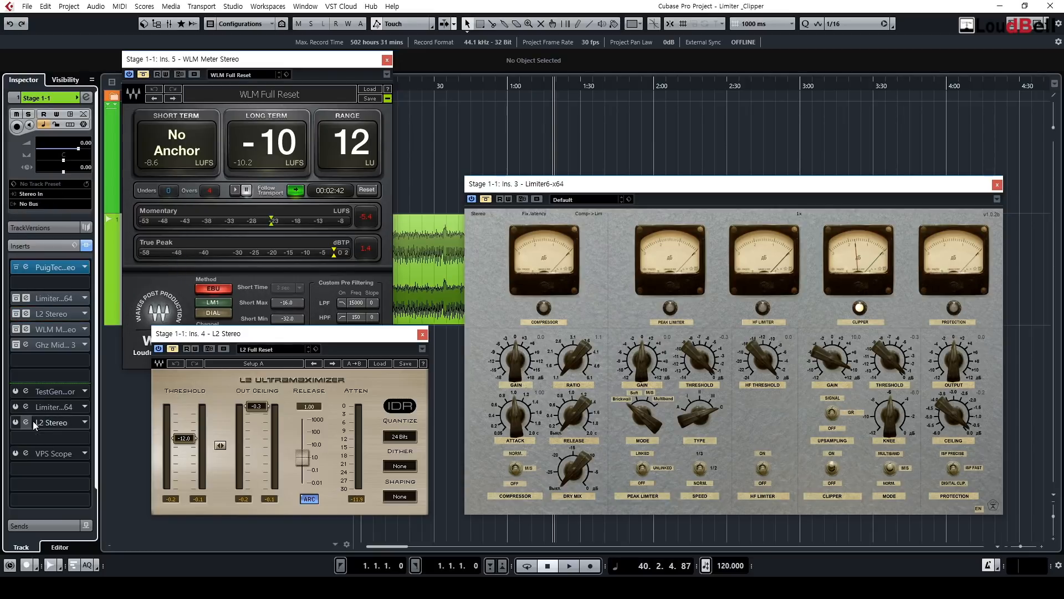
Step: Activate the insert 9 TestGenerator and open its window over the WLM Meter
{"action": "left_click", "coordinate": [19, 392]}
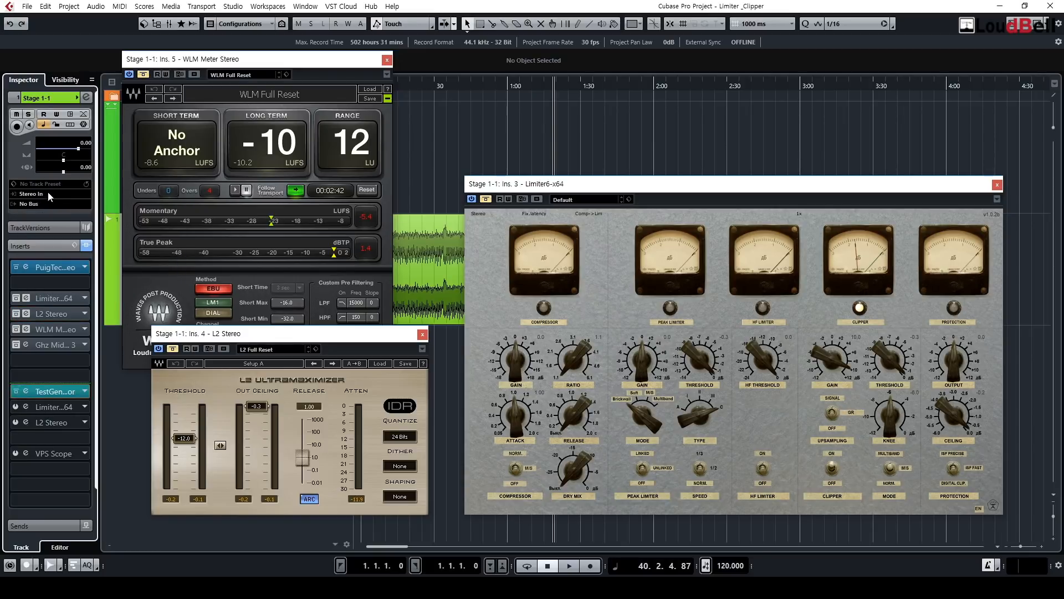
{"action": "left_click", "coordinate": [26, 391]}
{"action": "left_click_drag", "start_coordinate": [265, 198], "coordinate": [272, 140]}
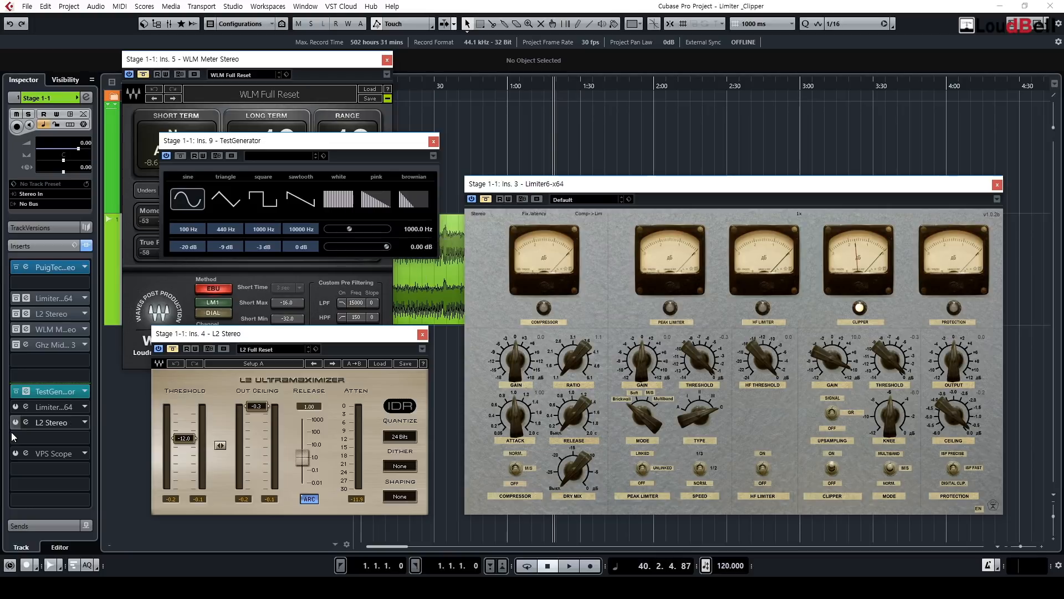
Step: Open the insert 13 VPS Scope beside the TestGenerator and activate it
{"action": "left_click", "coordinate": [37, 455]}
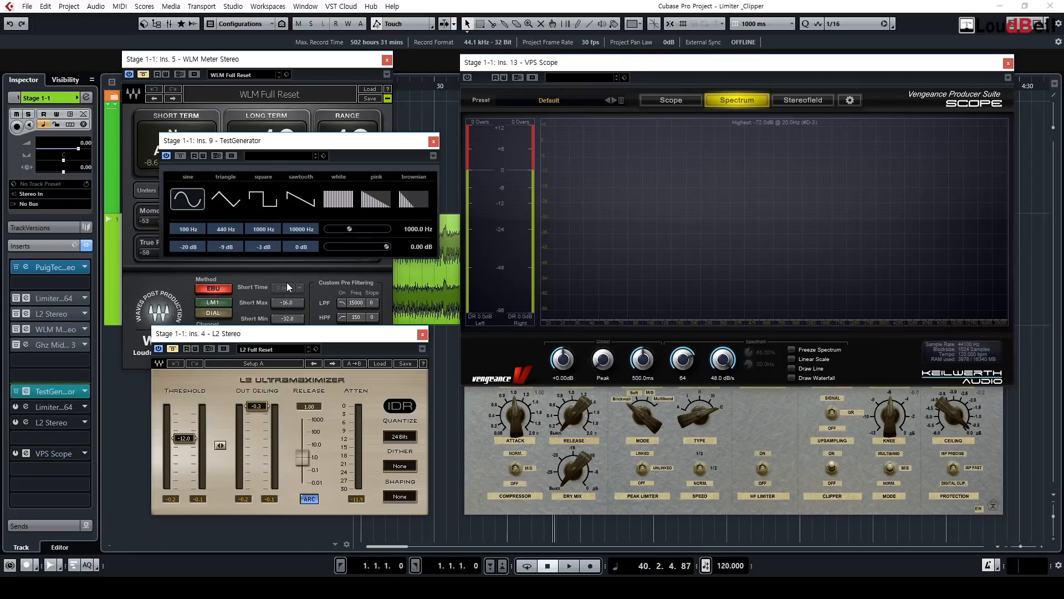
{"action": "left_click_drag", "start_coordinate": [572, 68], "coordinate": [563, 127]}
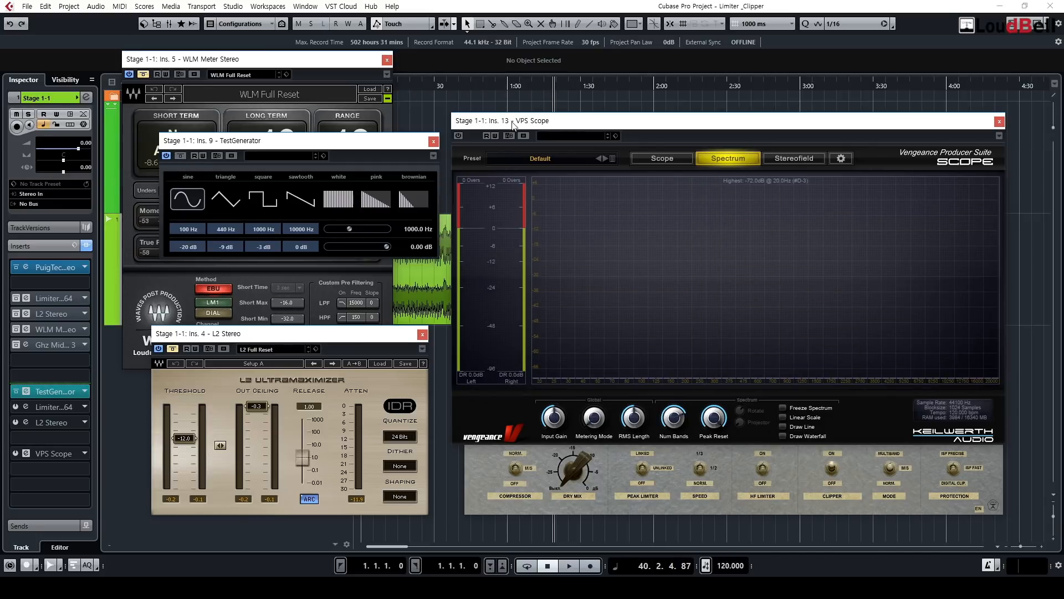
{"action": "left_click", "coordinate": [458, 136]}
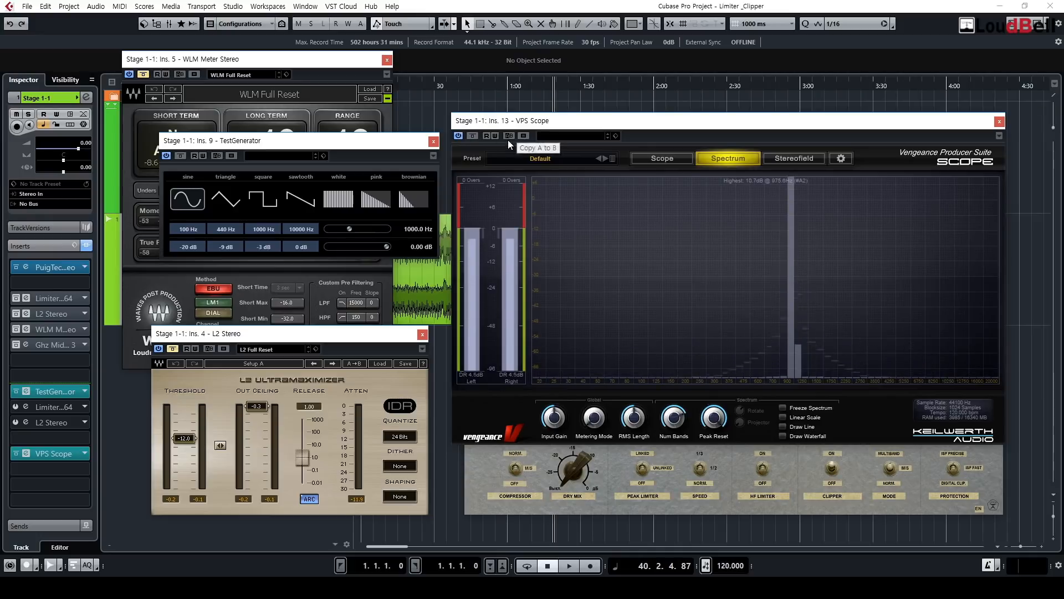
Step: Compare the generator's 100 Hz, 440 Hz and 1000 Hz tones in the spectrum view, finishing on 1000 Hz
{"action": "left_click", "coordinate": [194, 230]}
{"action": "left_click", "coordinate": [232, 229]}
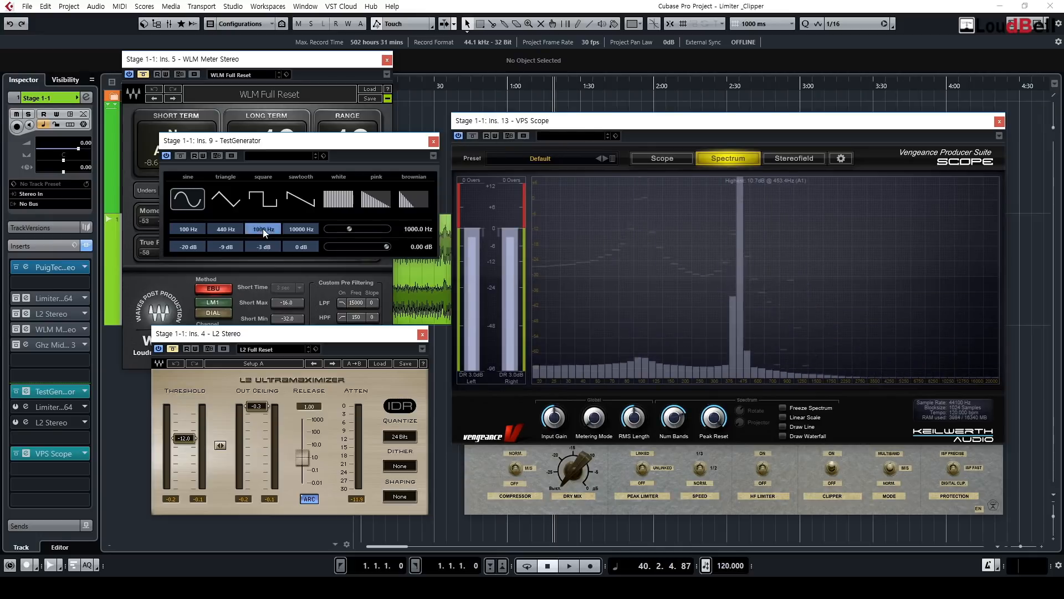
{"action": "left_click", "coordinate": [264, 228]}
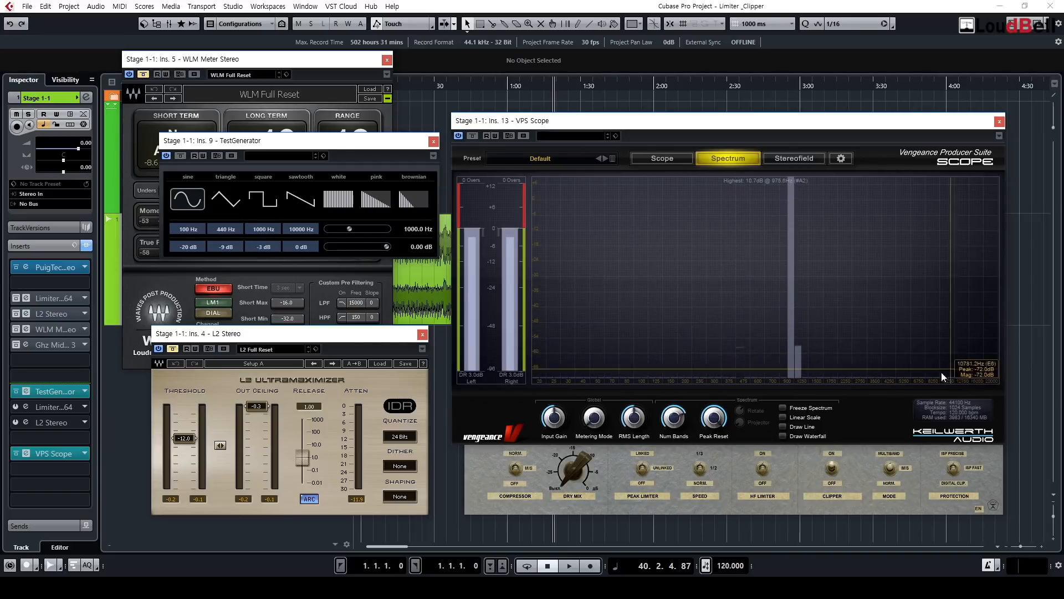
Step: Activate the insert 11 L2 limiter on the test tone to check the spectrum for harmonics, and bypass it after the check
{"action": "left_click", "coordinate": [25, 421]}
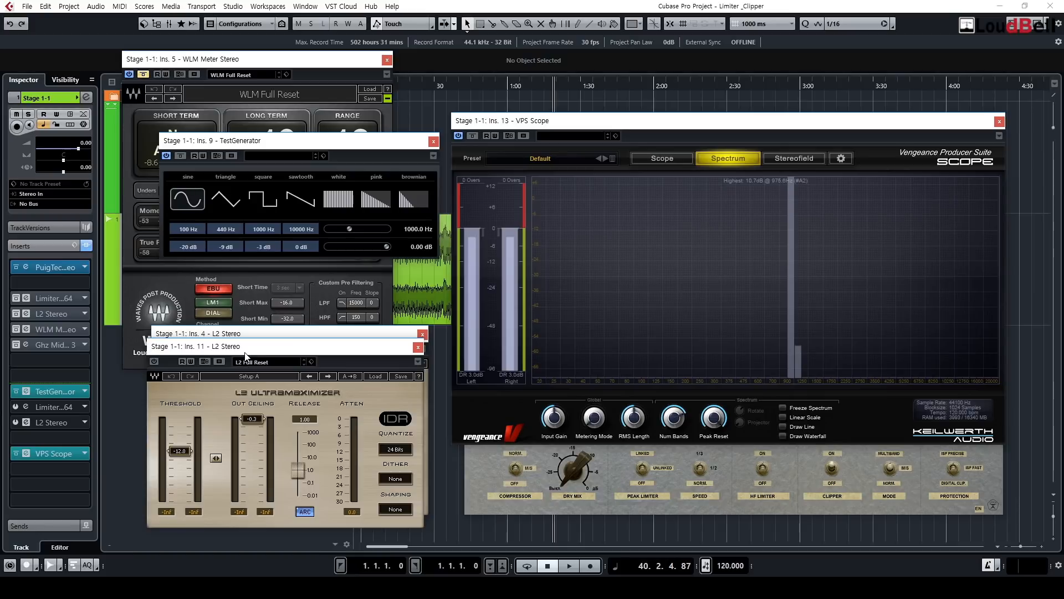
{"action": "left_click_drag", "start_coordinate": [245, 353], "coordinate": [424, 341]}
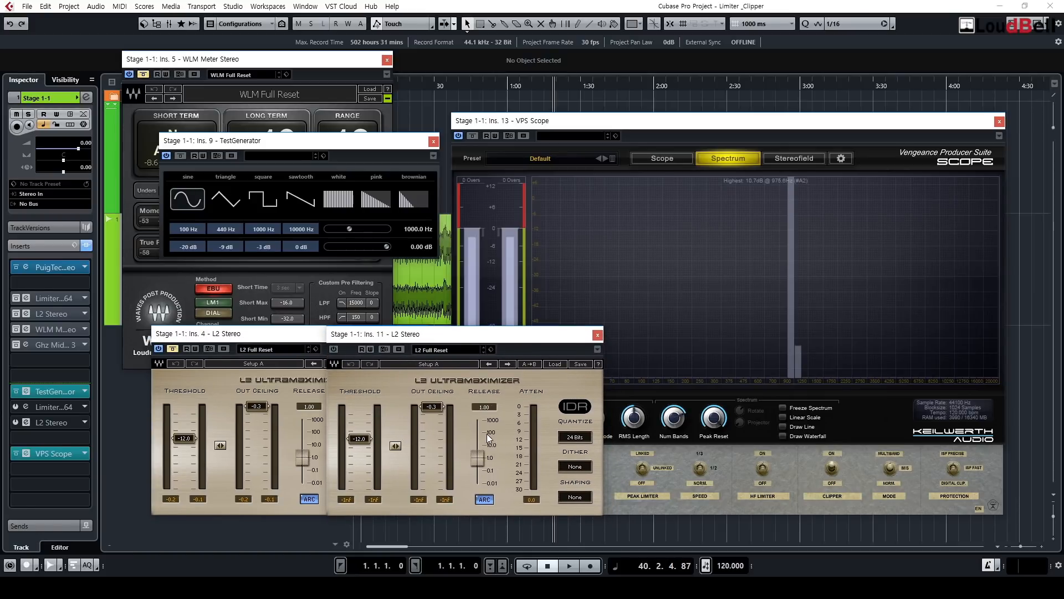
{"action": "left_click", "coordinate": [157, 350]}
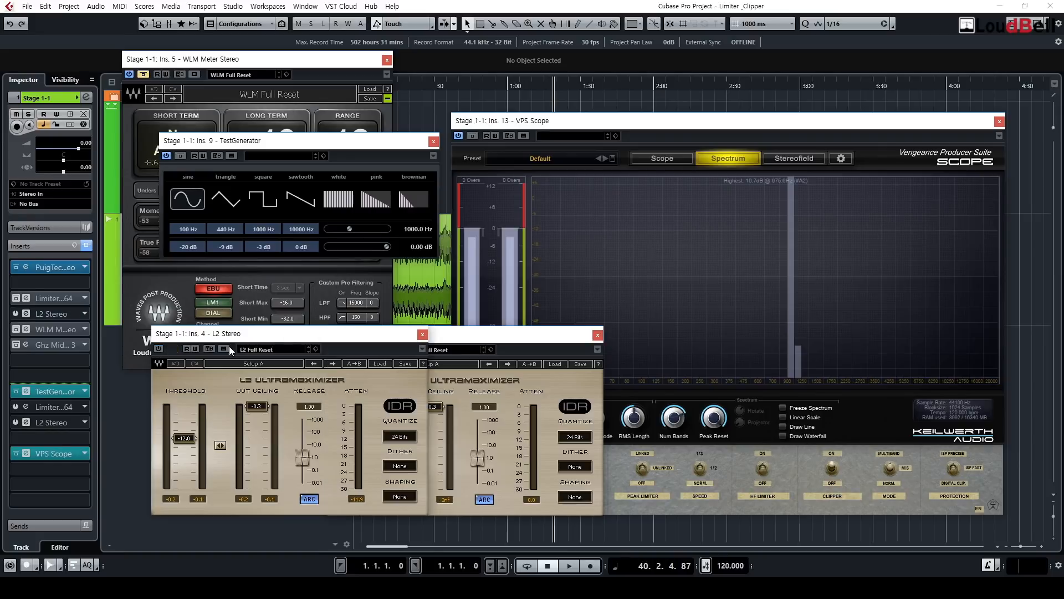
{"action": "left_click_drag", "start_coordinate": [453, 339], "coordinate": [274, 326]}
{"action": "left_click", "coordinate": [156, 336]}
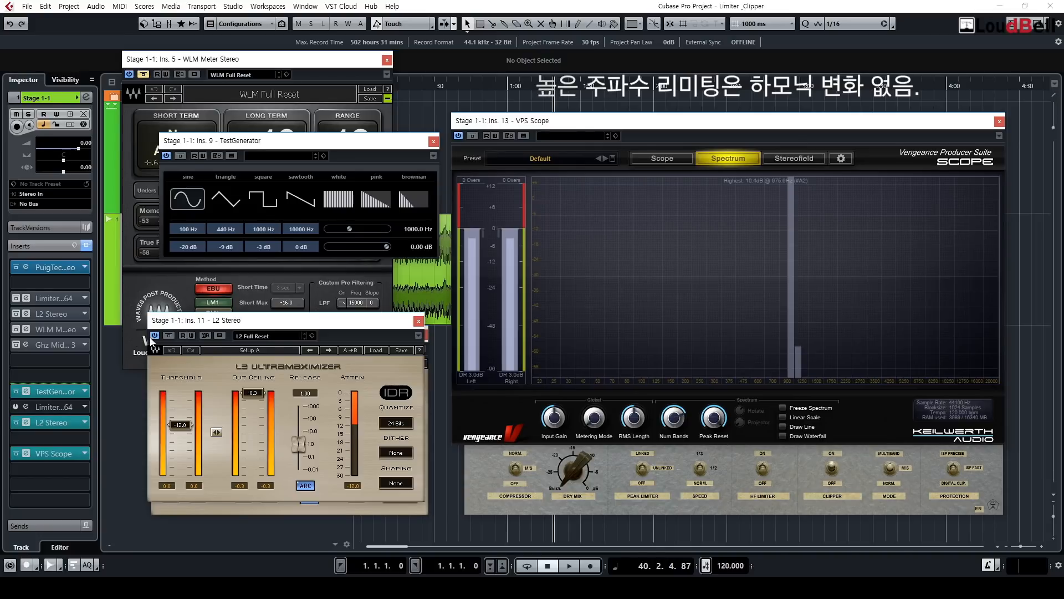
{"action": "left_click", "coordinate": [169, 336]}
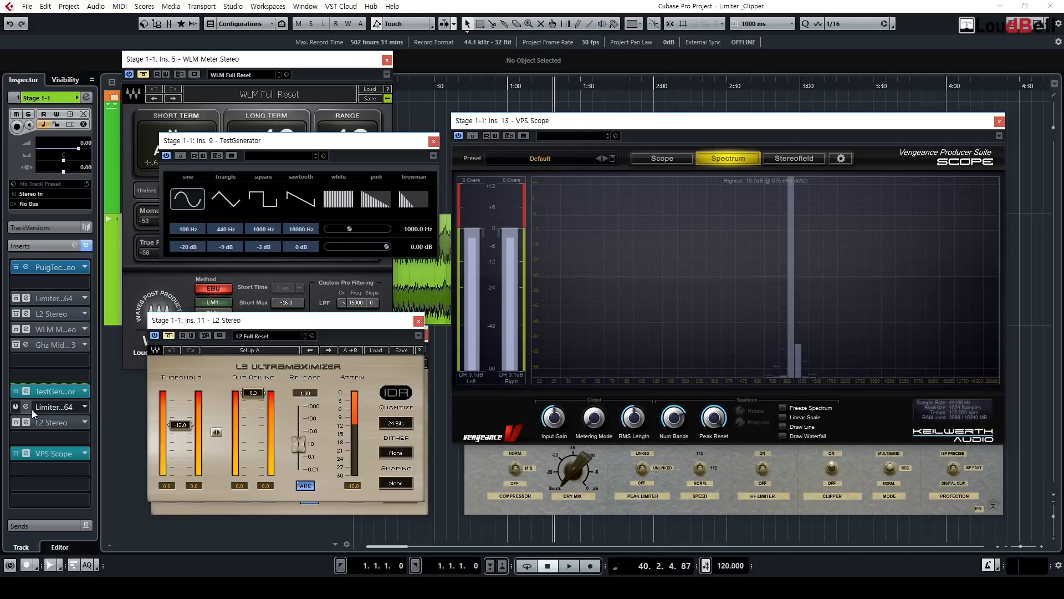
Step: Activate the insert 10 Limiter6 clipper on the test tone and position its window to examine the harmonics in VPS Scope
{"action": "left_click", "coordinate": [31, 408]}
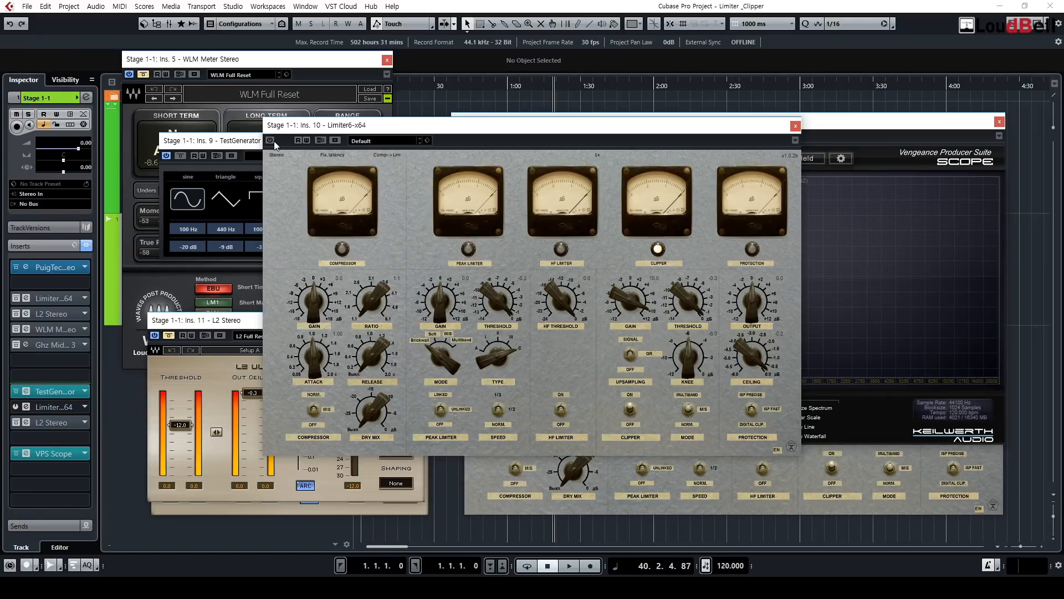
{"action": "left_click_drag", "start_coordinate": [316, 130], "coordinate": [154, 122]}
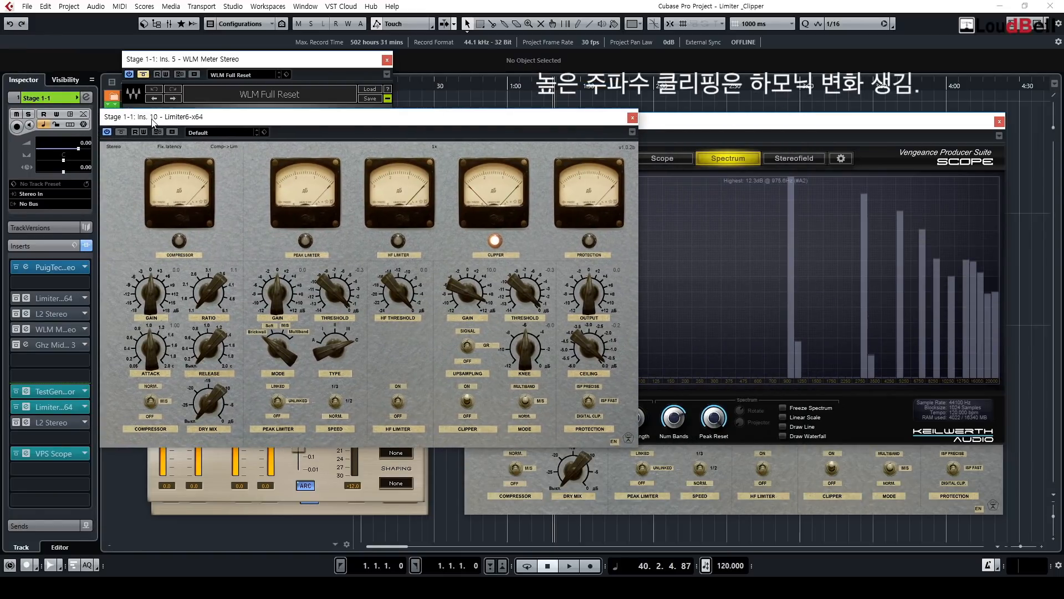
{"action": "mouse_move", "coordinate": [863, 375]}
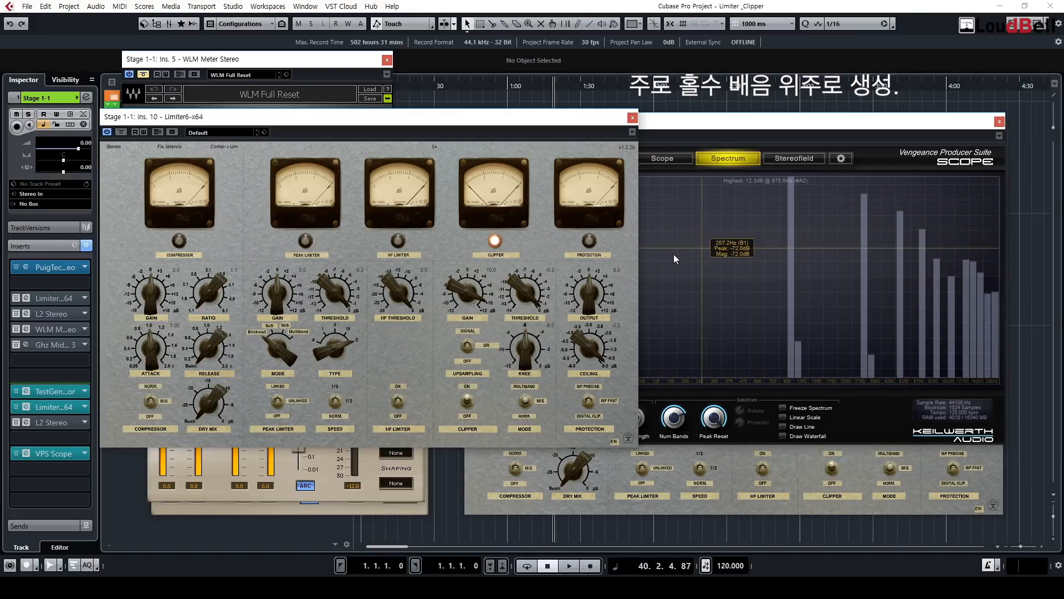
{"action": "left_click_drag", "start_coordinate": [528, 122], "coordinate": [799, 193]}
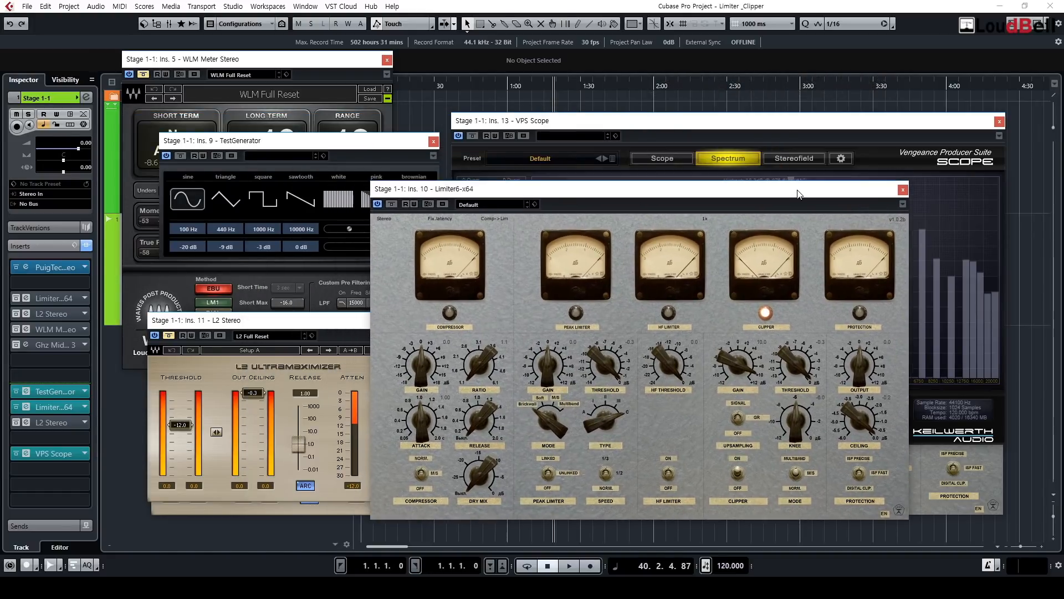
Step: Switch off the insert 10 Limiter6, close its window, activate the insert 11 L2 limiter and set the test tone to 100 Hz
{"action": "left_click", "coordinate": [379, 205]}
{"action": "left_click", "coordinate": [169, 336]}
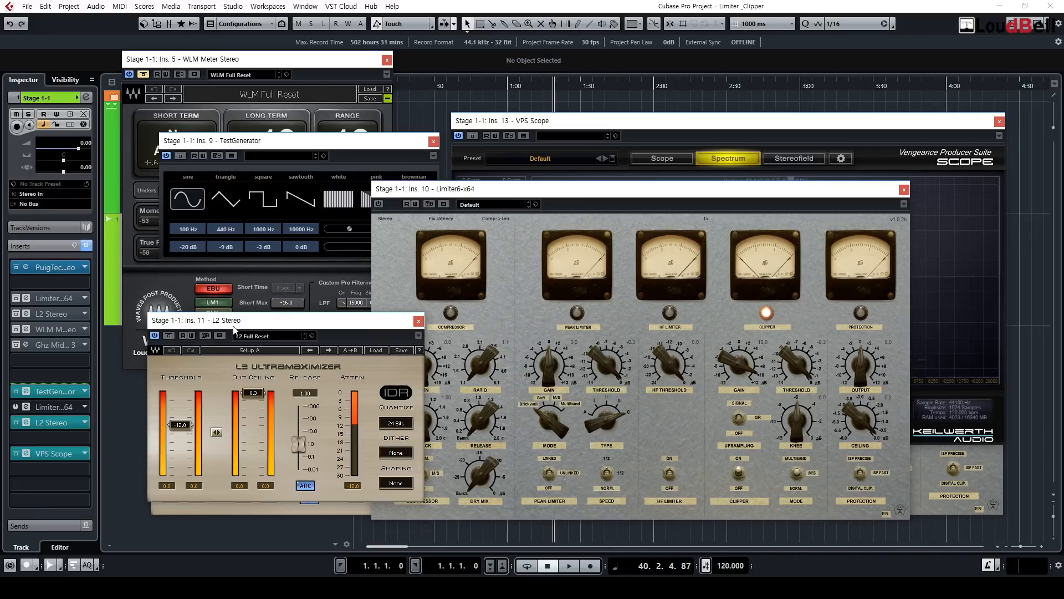
{"action": "left_click", "coordinate": [266, 141]}
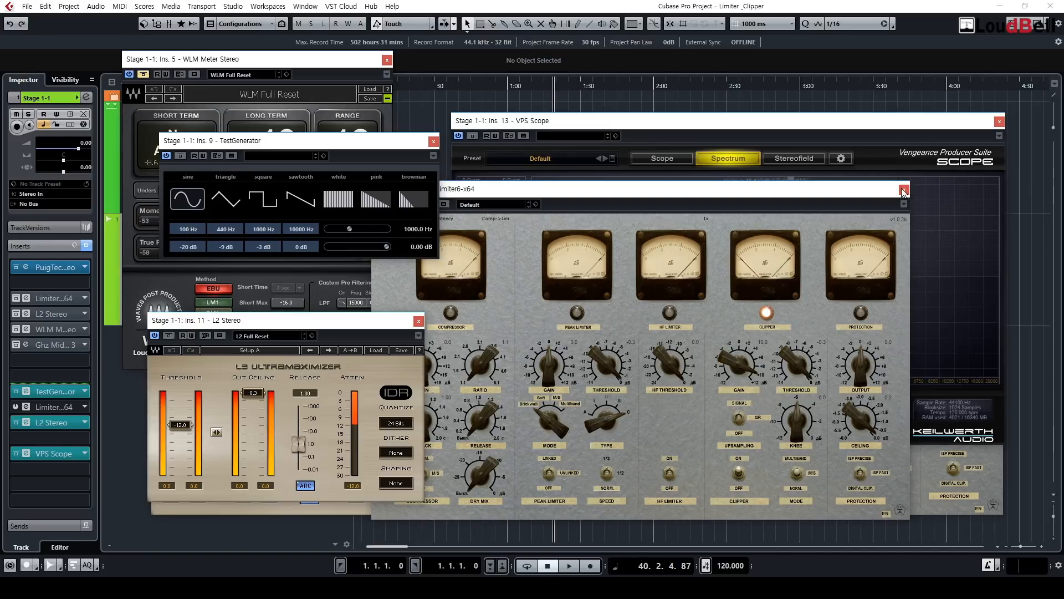
{"action": "left_click", "coordinate": [904, 191]}
{"action": "left_click", "coordinate": [188, 228]}
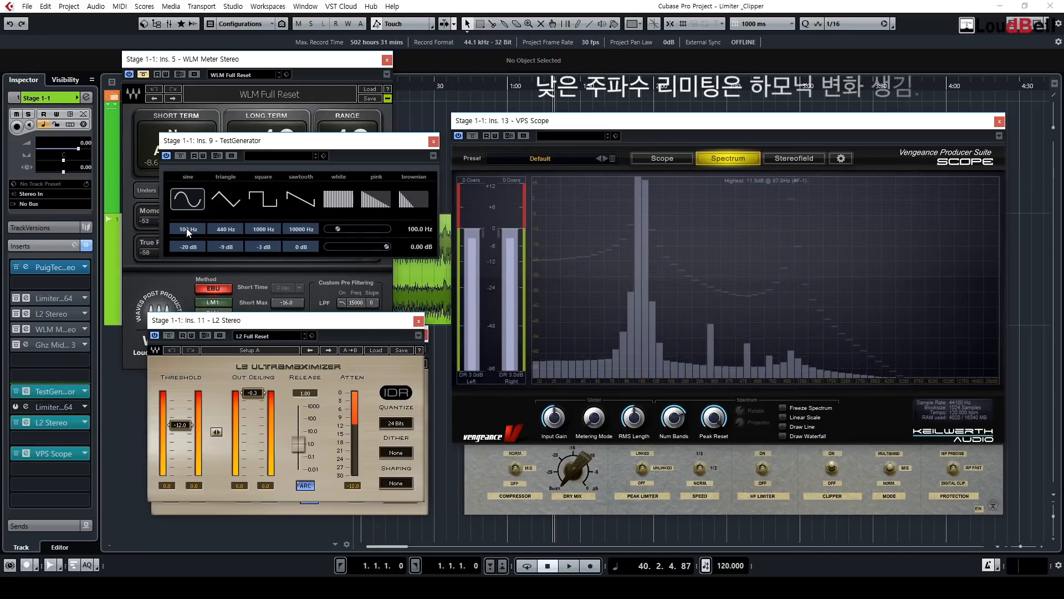
Step: Turn off ARC on the insert 11 L2 to compare the 100 Hz harmonics in VPS Scope, and bypass the limiter after the check
{"action": "left_click", "coordinate": [305, 486]}
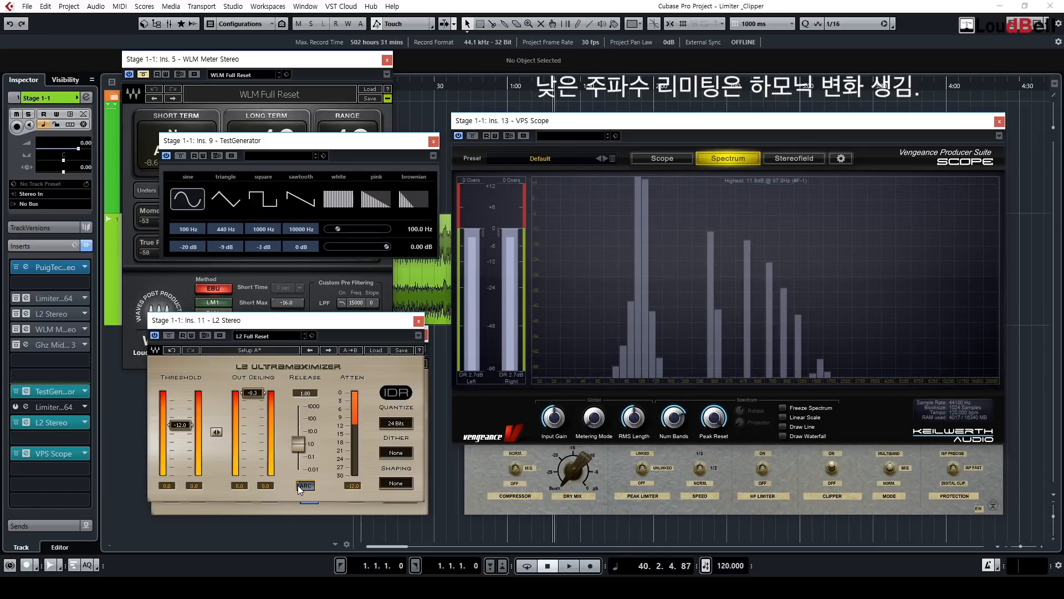
{"action": "left_click_drag", "start_coordinate": [199, 321], "coordinate": [170, 297]}
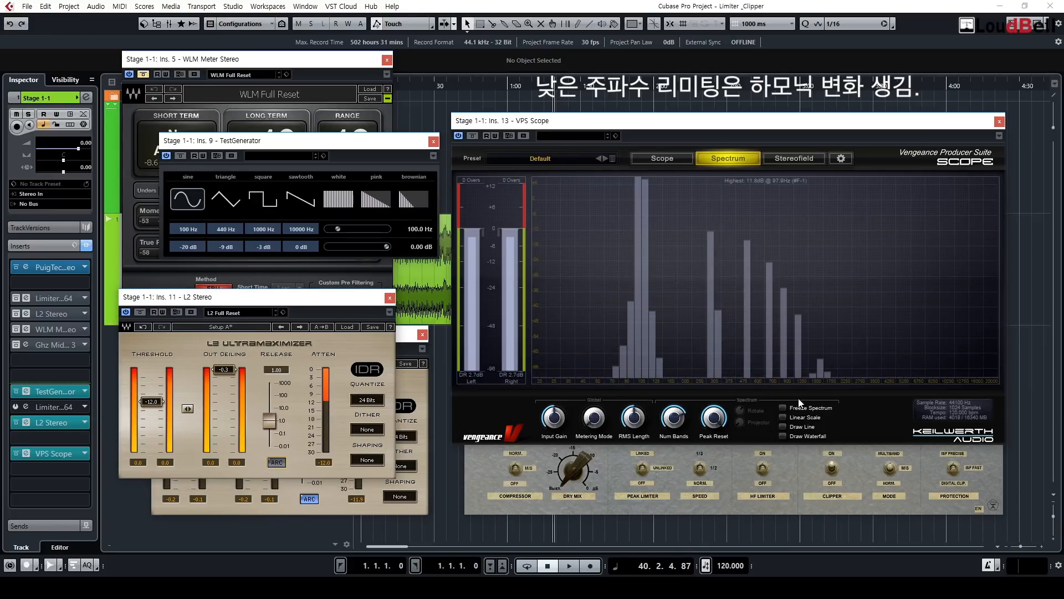
{"action": "left_click_drag", "start_coordinate": [258, 299], "coordinate": [321, 346]}
{"action": "left_click", "coordinate": [202, 357]}
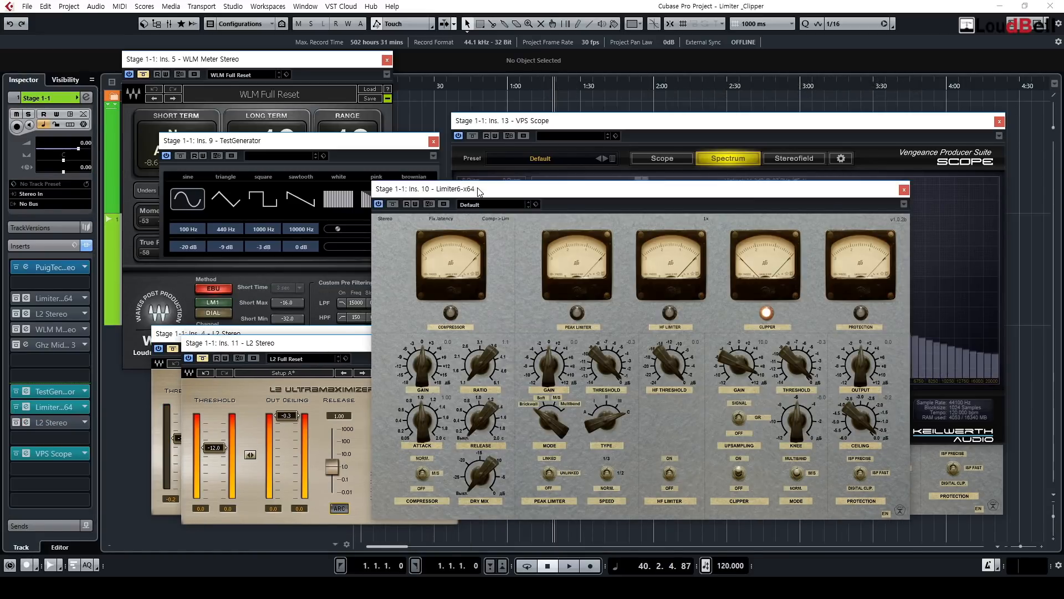
Step: Examine the 100 Hz tone's harmonics in VPS Scope with the insert 10 Limiter6 clipping, and bypass and close the clipper after the check
{"action": "left_click_drag", "start_coordinate": [478, 192], "coordinate": [148, 200]}
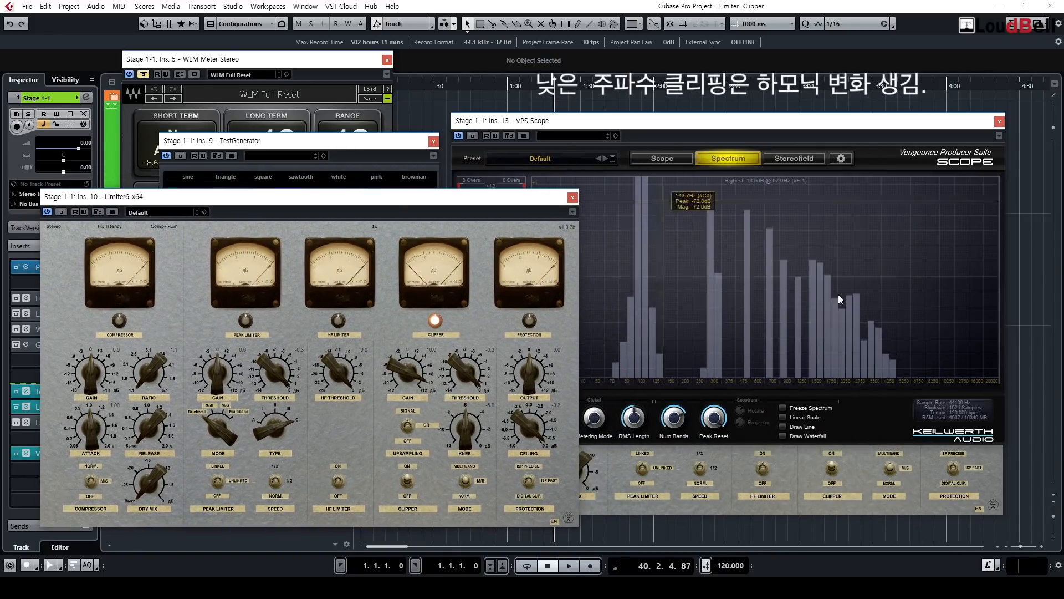
{"action": "left_click", "coordinate": [608, 126]}
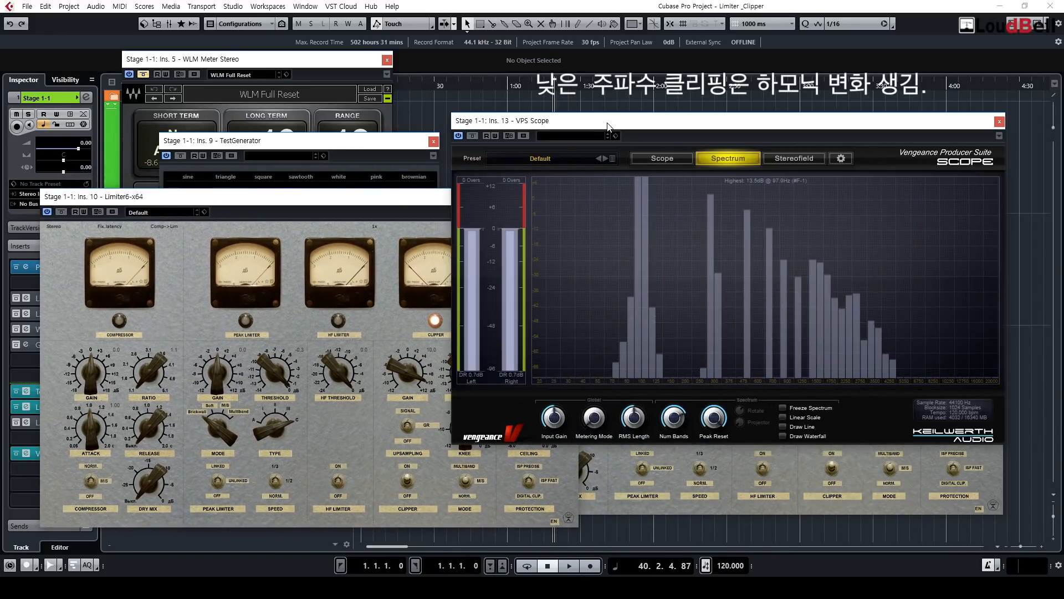
{"action": "left_click_drag", "start_coordinate": [234, 203], "coordinate": [515, 202]}
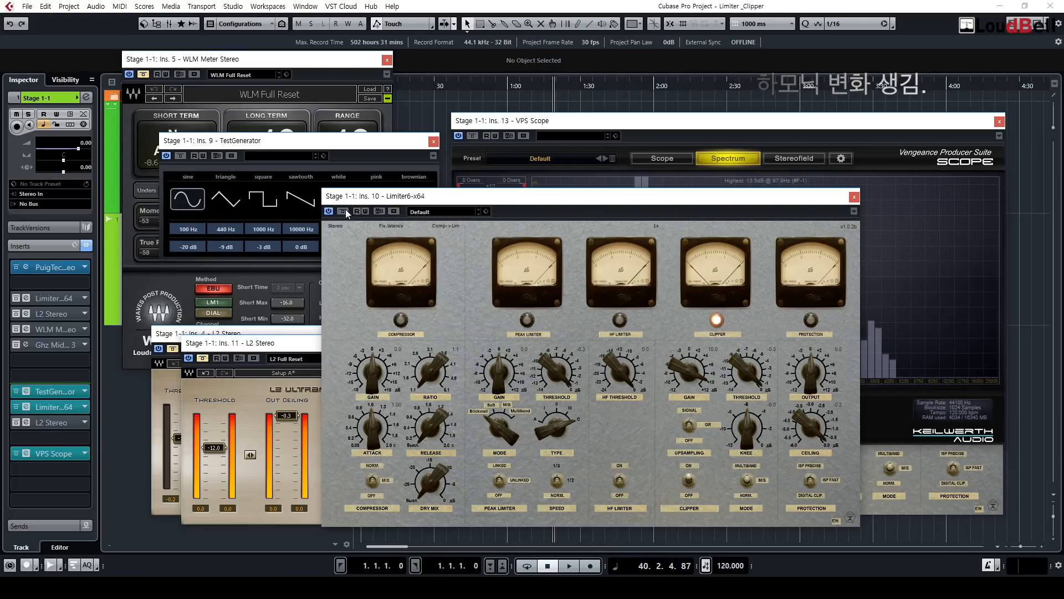
{"action": "left_click", "coordinate": [854, 197]}
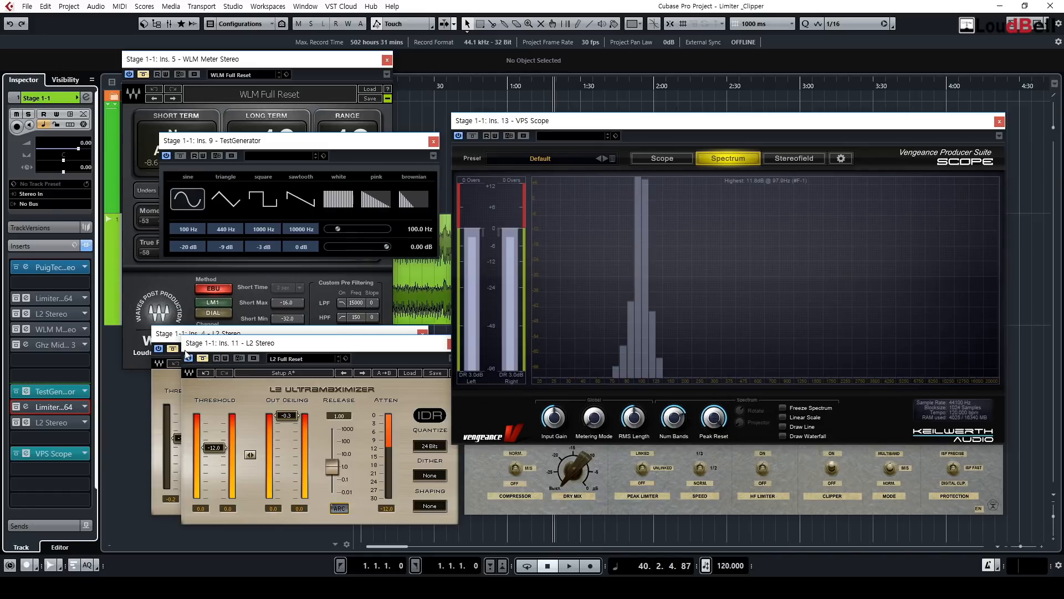
Step: Compare the generator's square and sine waveforms at 1000 Hz in the spectrum view, finishing on the square wave
{"action": "left_click", "coordinate": [270, 201]}
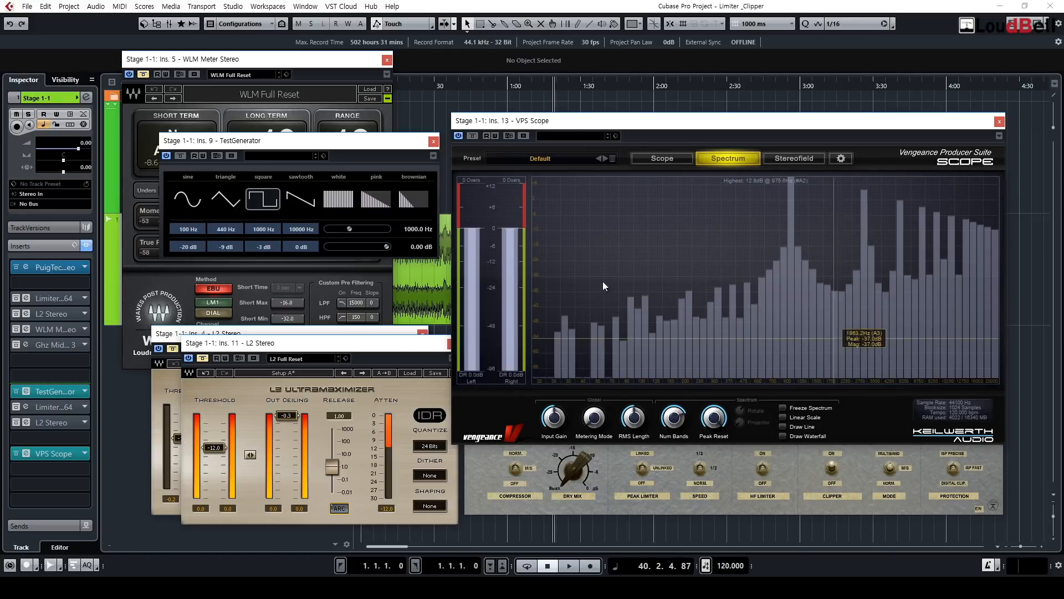
{"action": "left_click", "coordinate": [172, 205]}
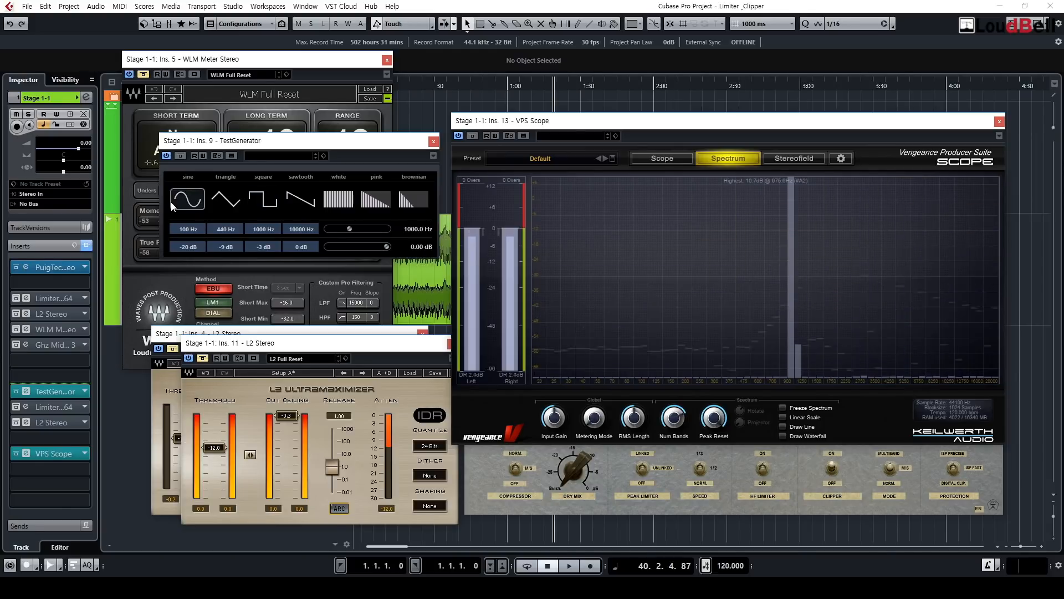
{"action": "left_click", "coordinate": [258, 199]}
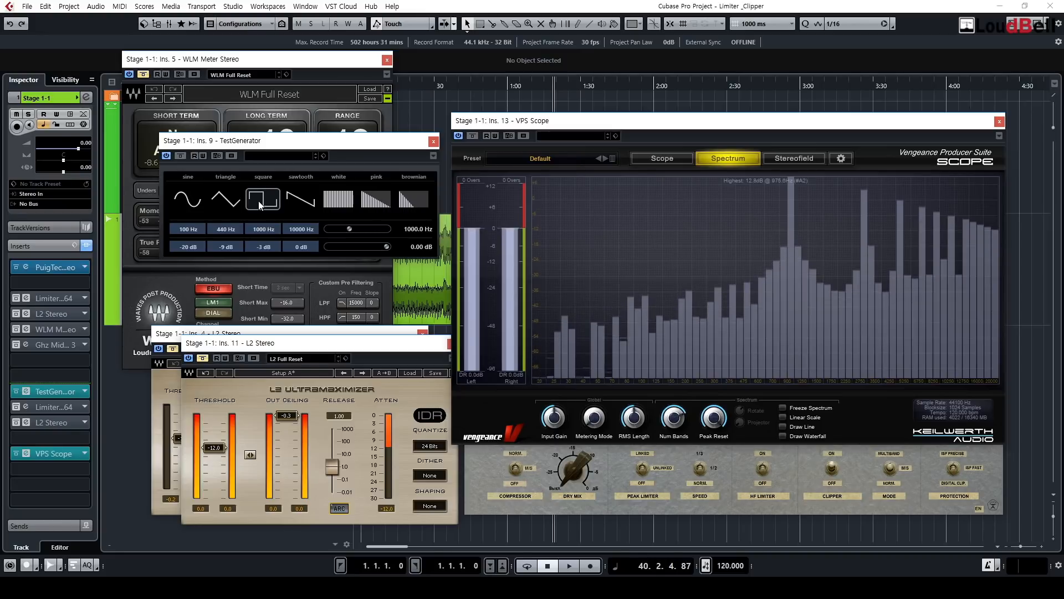
Step: Bypass the TestGenerator and route the Stage 1-1 track's output to Stereo Out
{"action": "left_click", "coordinate": [16, 390]}
{"action": "left_click", "coordinate": [55, 203]}
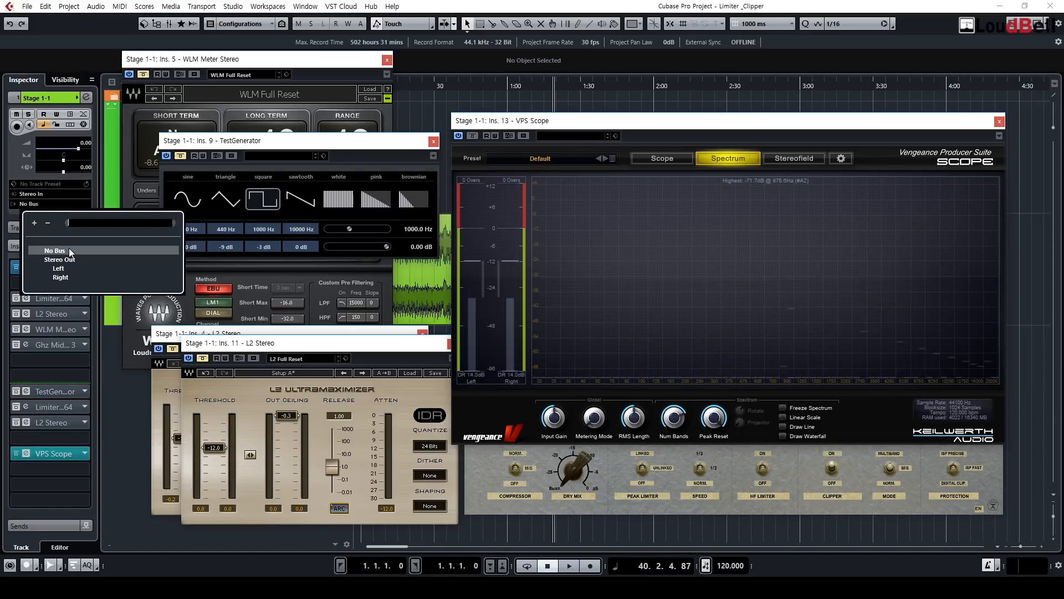
{"action": "left_click", "coordinate": [64, 257]}
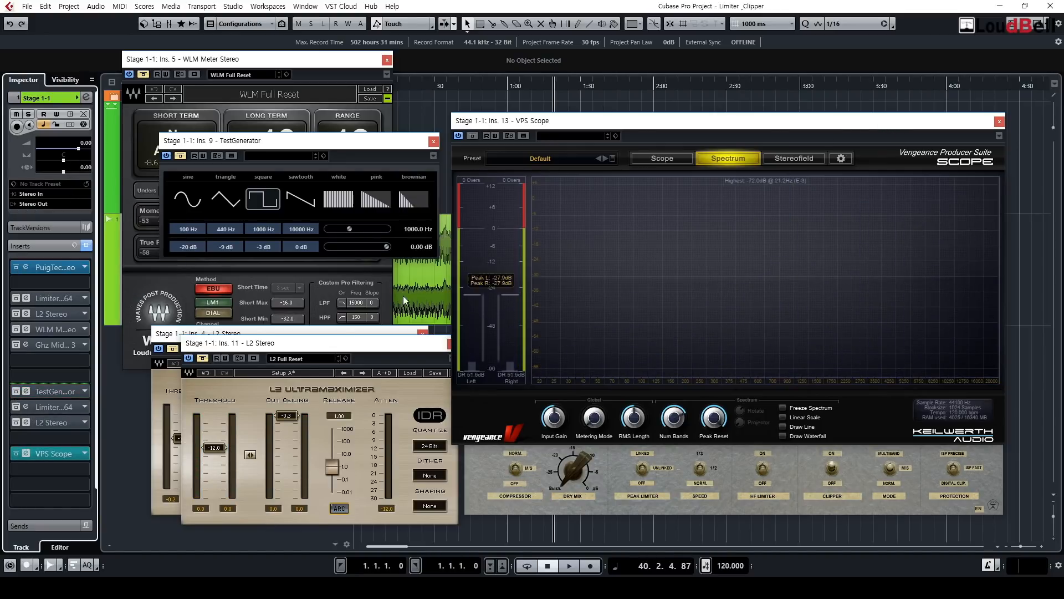
Step: Close the insert 11 L2 and VPS Scope windows, and arrange the insert 4 L2 and insert 3 Limiter6 windows side by side
{"action": "left_click", "coordinate": [448, 343]}
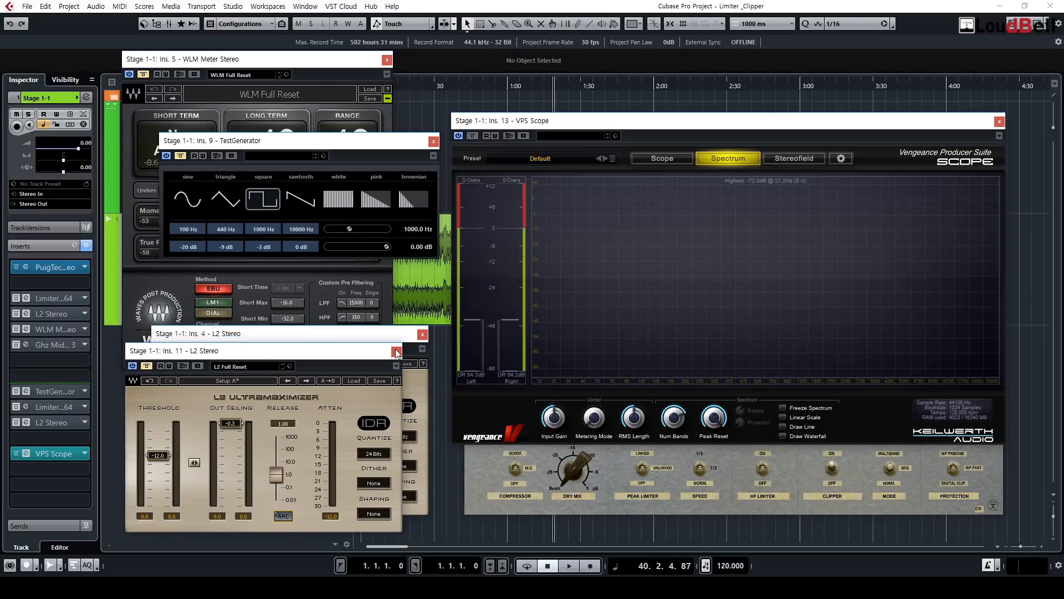
{"action": "left_click_drag", "start_coordinate": [396, 345], "coordinate": [354, 321]}
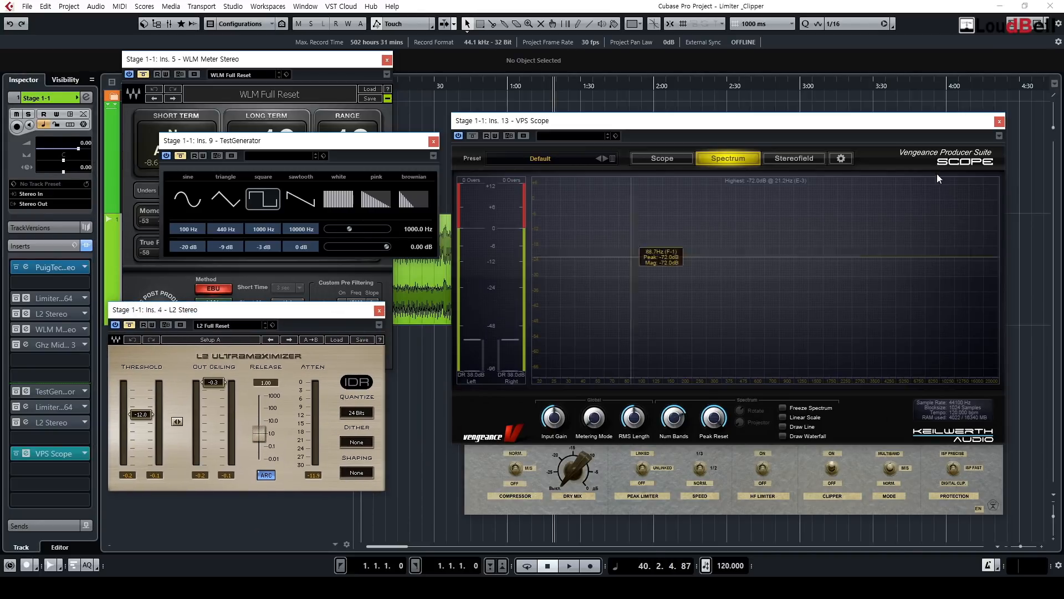
{"action": "left_click", "coordinate": [999, 122]}
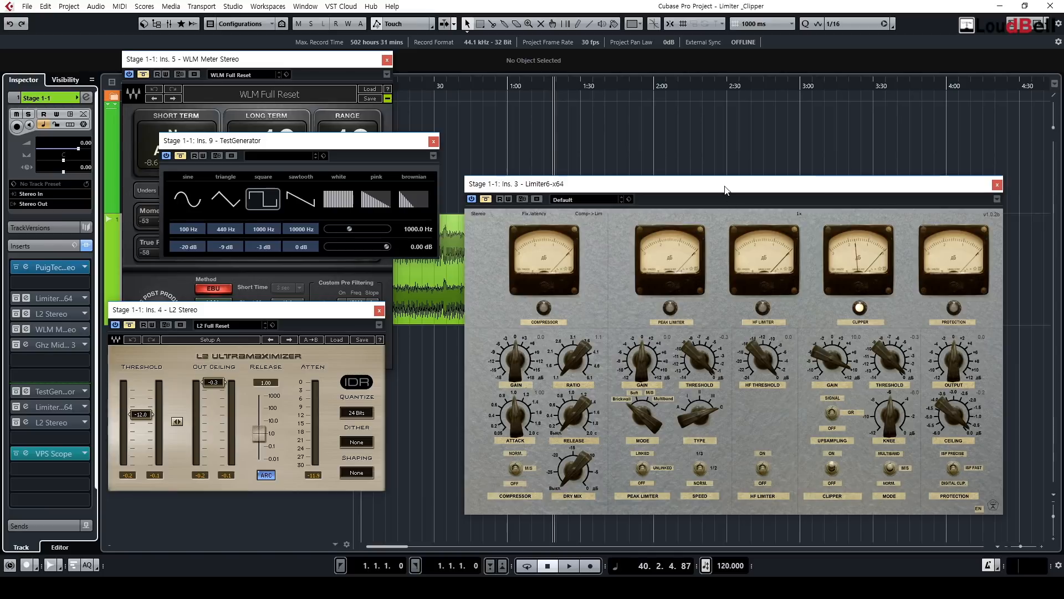
{"action": "left_click_drag", "start_coordinate": [726, 189], "coordinate": [712, 161]}
{"action": "left_click_drag", "start_coordinate": [334, 316], "coordinate": [373, 299]}
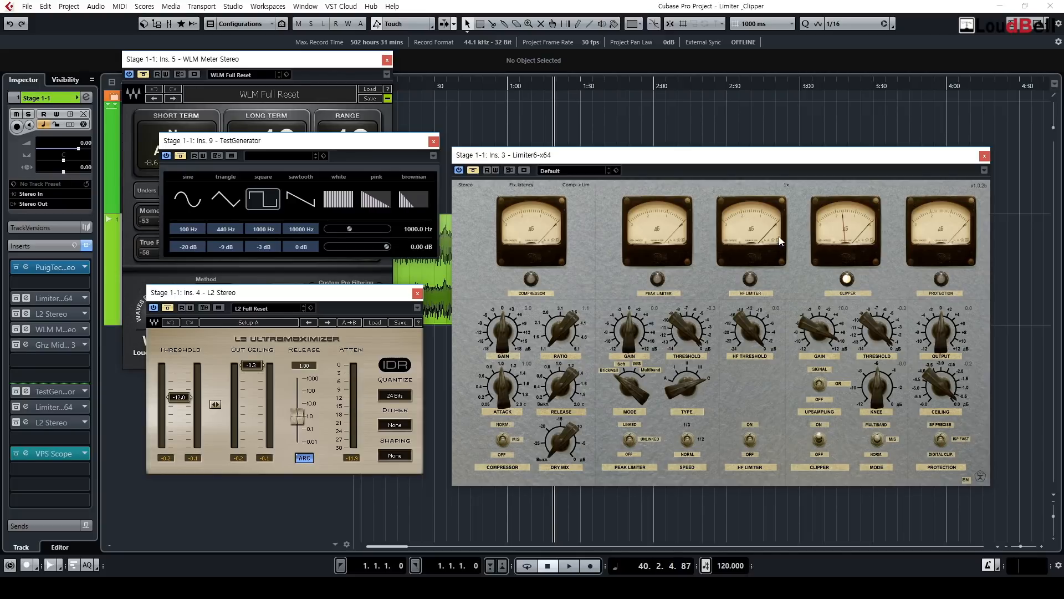
Step: Close and reopen the insert 3 Limiter6 window, activate the clipper, and reposition the insert 4 L2 window
{"action": "left_click", "coordinate": [984, 156]}
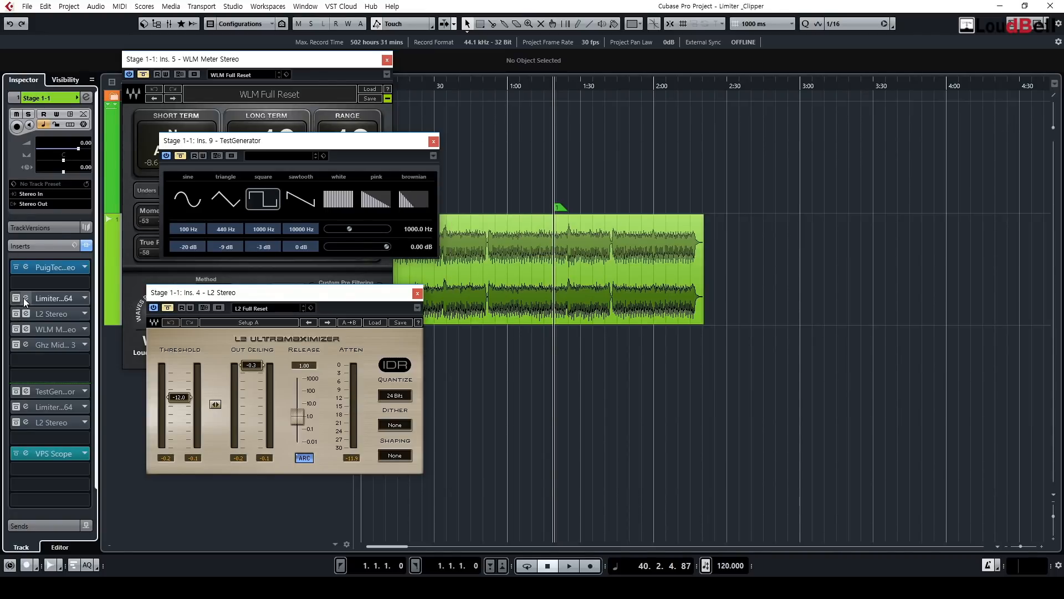
{"action": "left_click", "coordinate": [24, 297]}
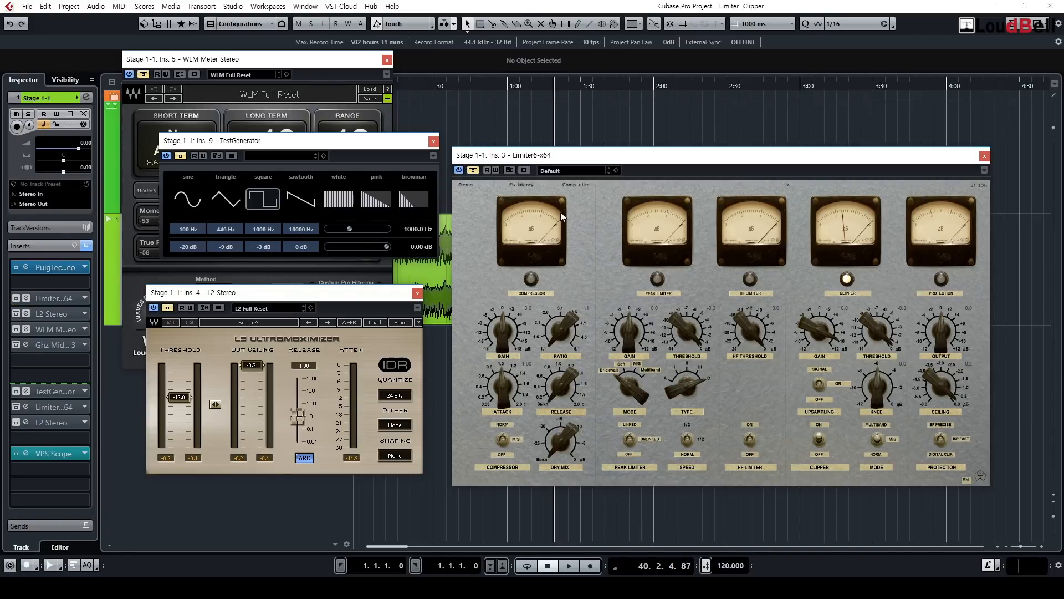
{"action": "left_click", "coordinate": [475, 172]}
{"action": "left_click_drag", "start_coordinate": [366, 302], "coordinate": [365, 321]}
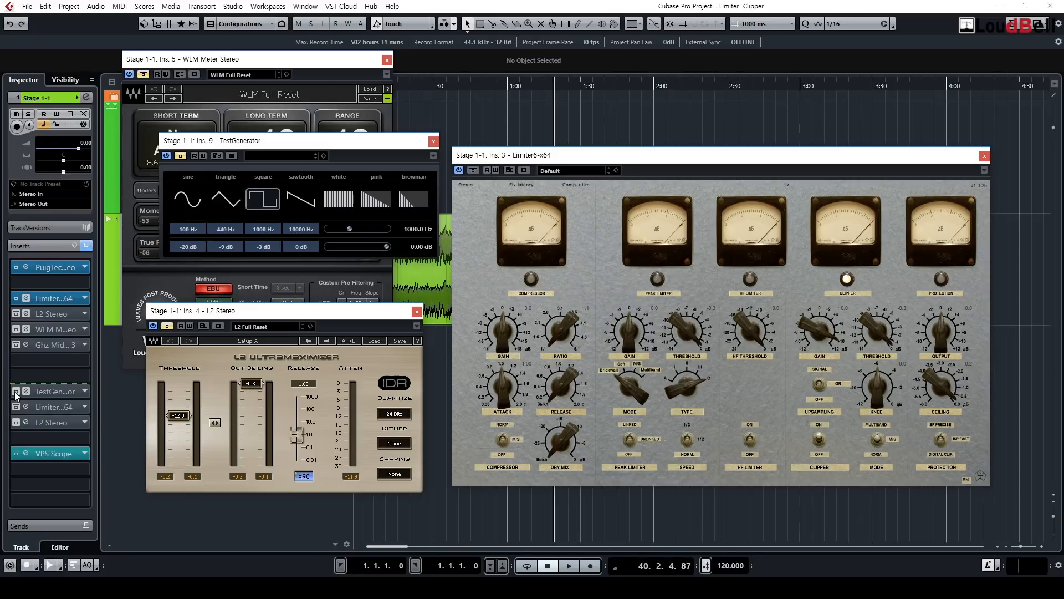
Step: Activate and open the insert 6 Ghz Midside Matrix 3, placing its window over the L2 limiter
{"action": "left_click", "coordinate": [28, 348]}
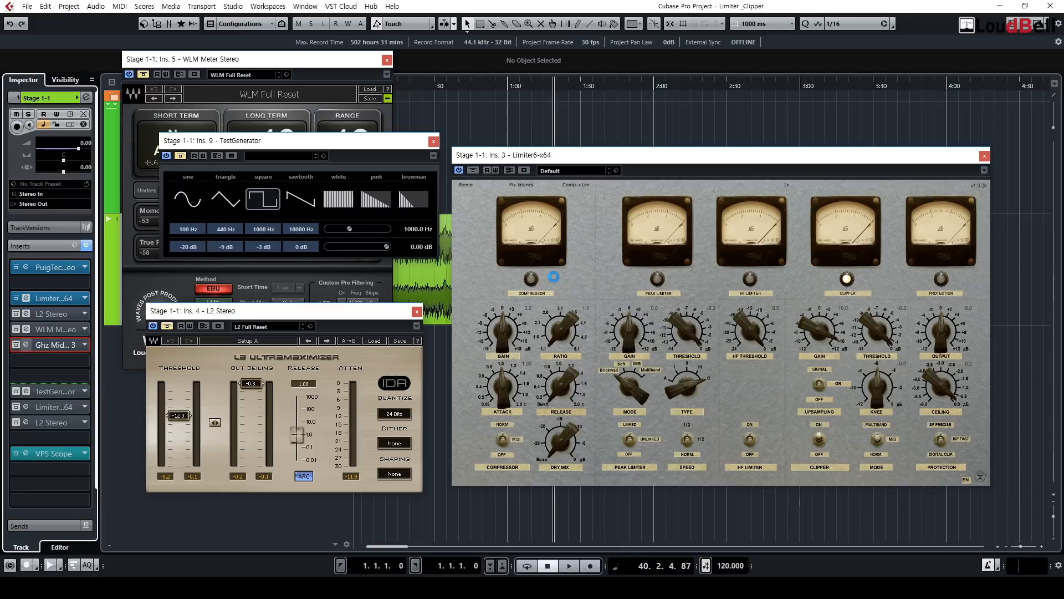
{"action": "left_click", "coordinate": [26, 345]}
{"action": "left_click_drag", "start_coordinate": [566, 344], "coordinate": [283, 311]}
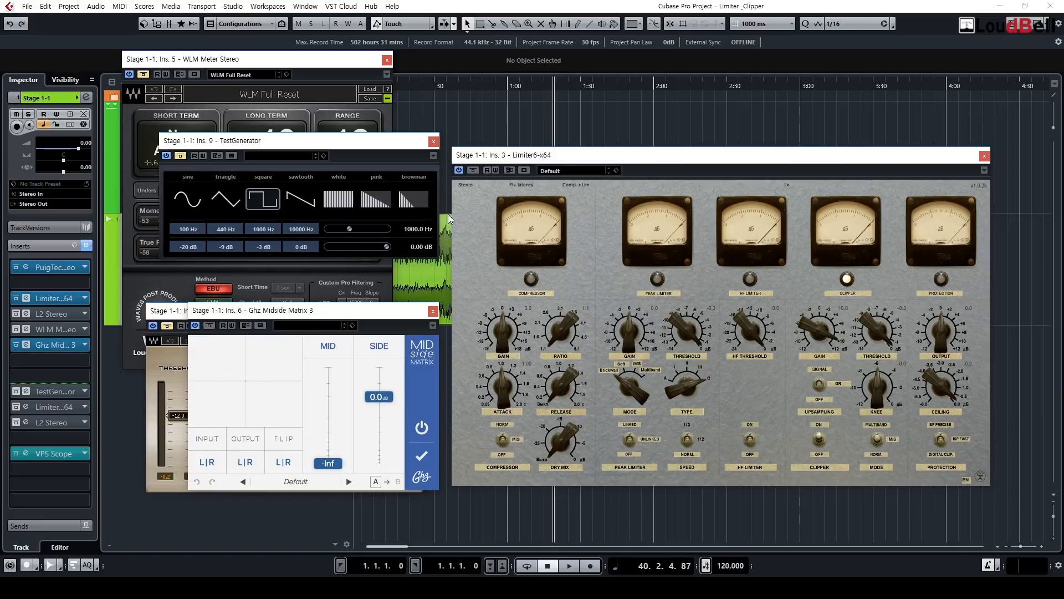
Step: Play the clipped mix and compare it with the Midside Matrix active and bypassed
{"action": "key", "text": "space"}
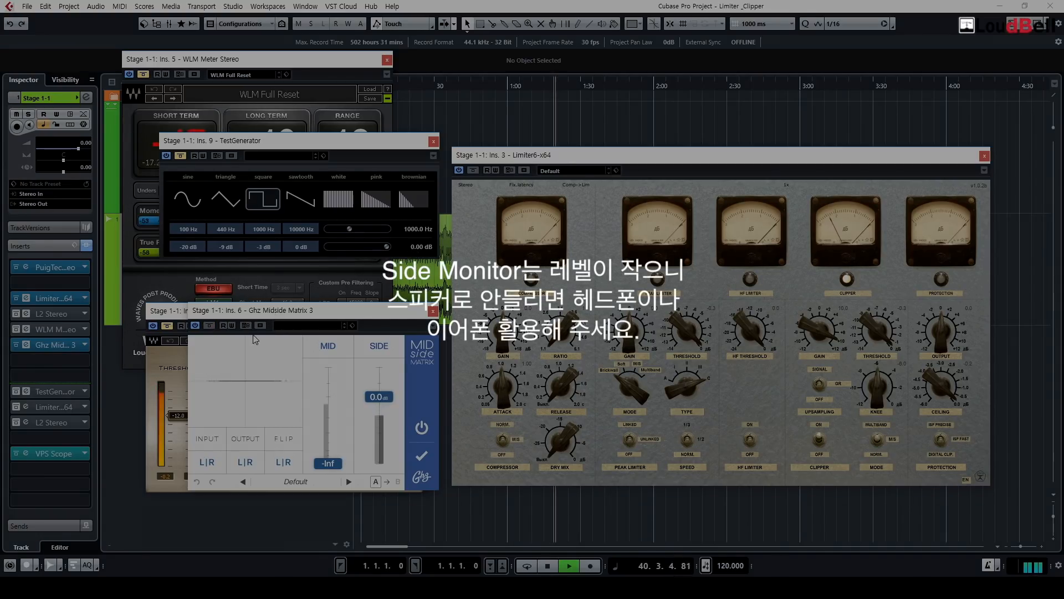
{"action": "key", "text": "space"}
{"action": "left_click", "coordinate": [209, 327]}
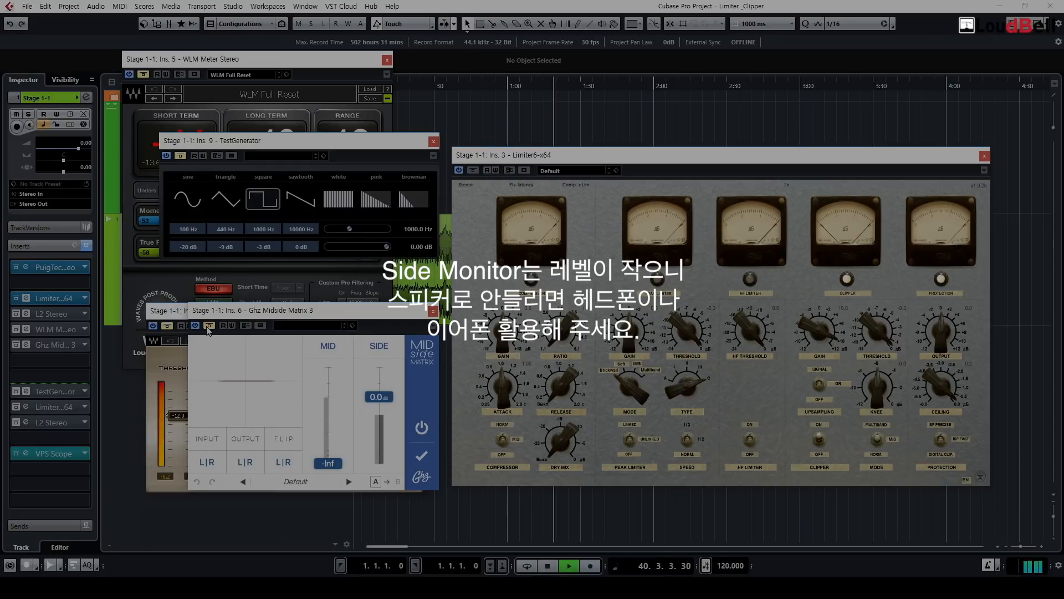
{"action": "key", "text": "space"}
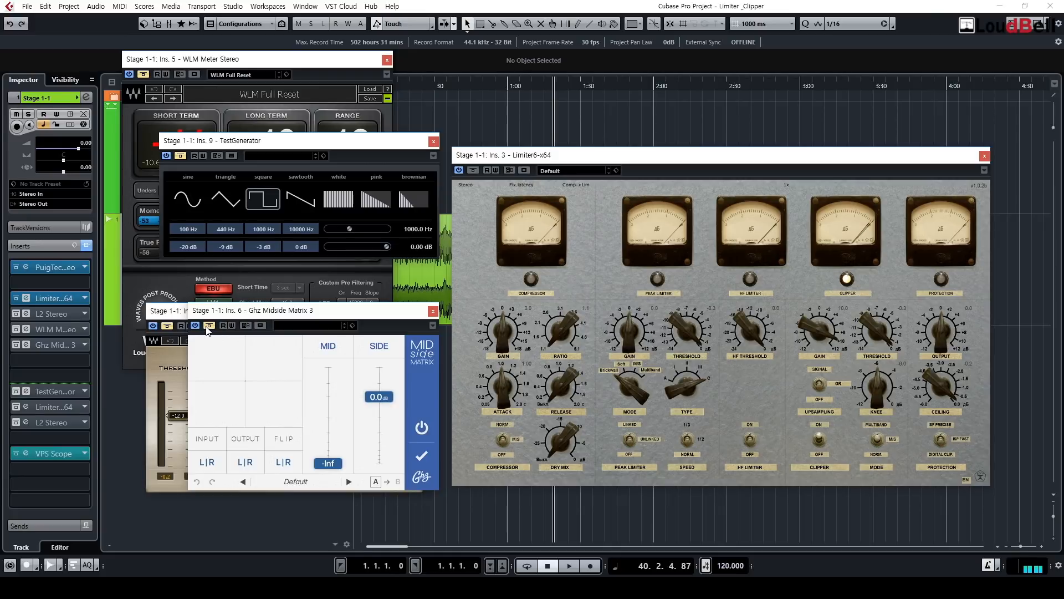
Step: Keep MID at -Inf in the active Midside Matrix and listen to the clipped mix's side signal, moving the window beside the L2
{"action": "left_click_drag", "start_coordinate": [277, 318], "coordinate": [265, 268]}
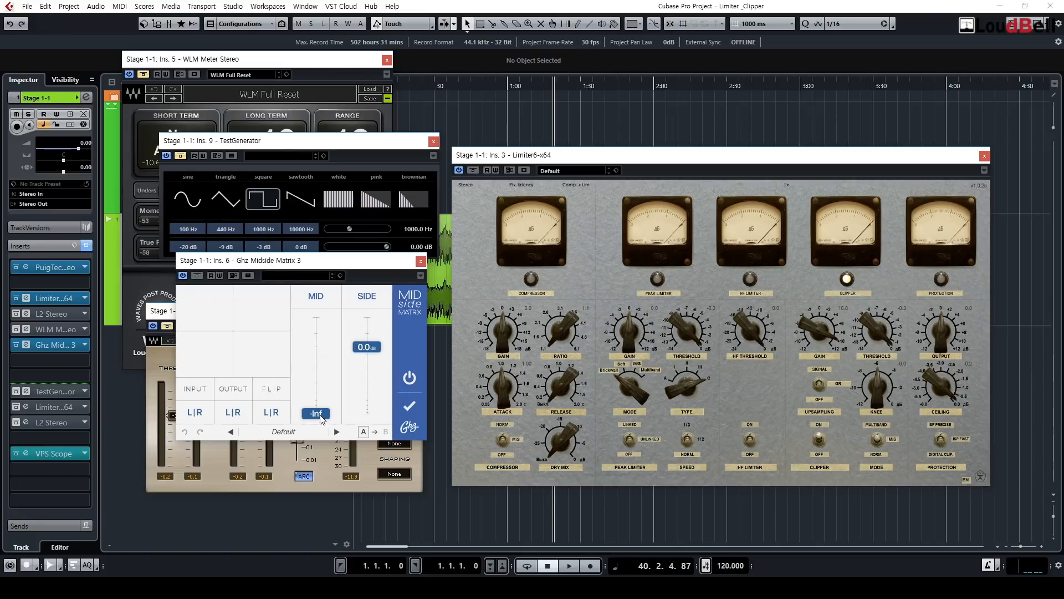
{"action": "left_click_drag", "start_coordinate": [321, 419], "coordinate": [306, 500]}
{"action": "key", "text": "space"}
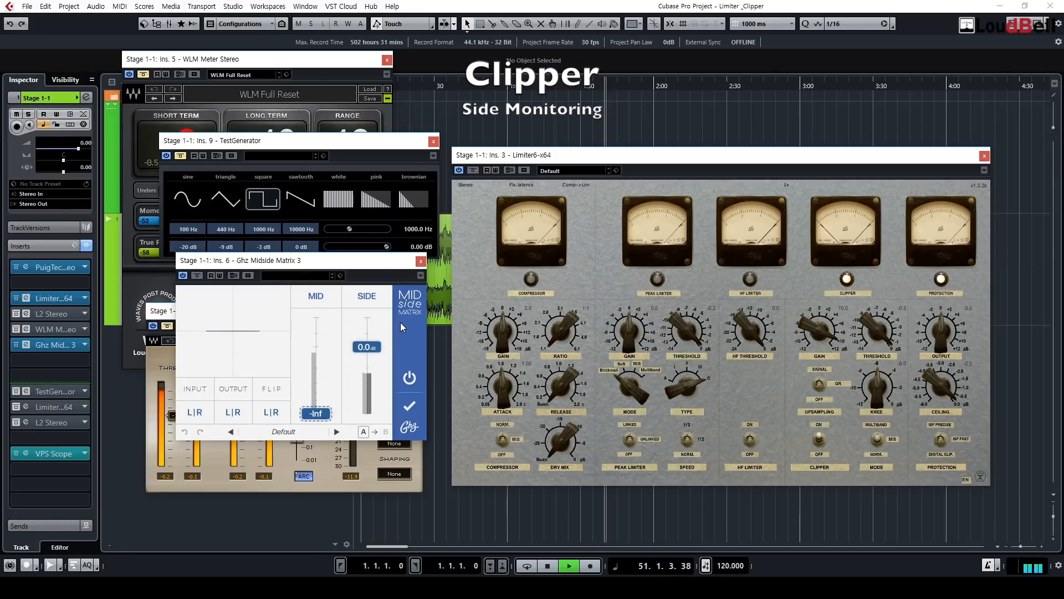
{"action": "left_click_drag", "start_coordinate": [361, 264], "coordinate": [587, 334]}
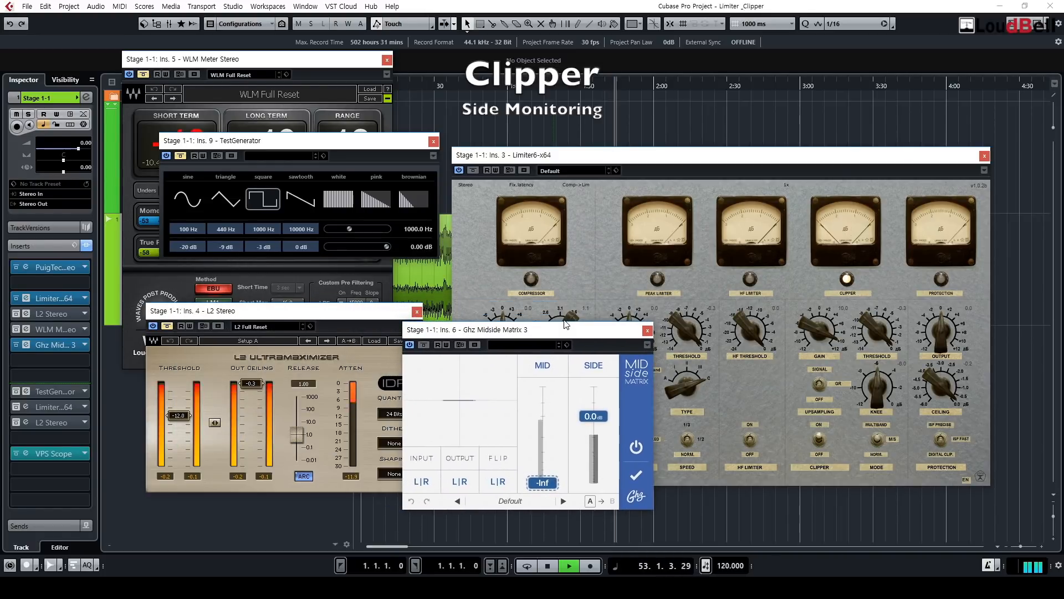
{"action": "key", "text": "space"}
Step: Bypass the insert 3 Limiter6, activate the insert 4 L2 and listen to the limited mix's side signal through the Midside Matrix
{"action": "left_click", "coordinate": [473, 171]}
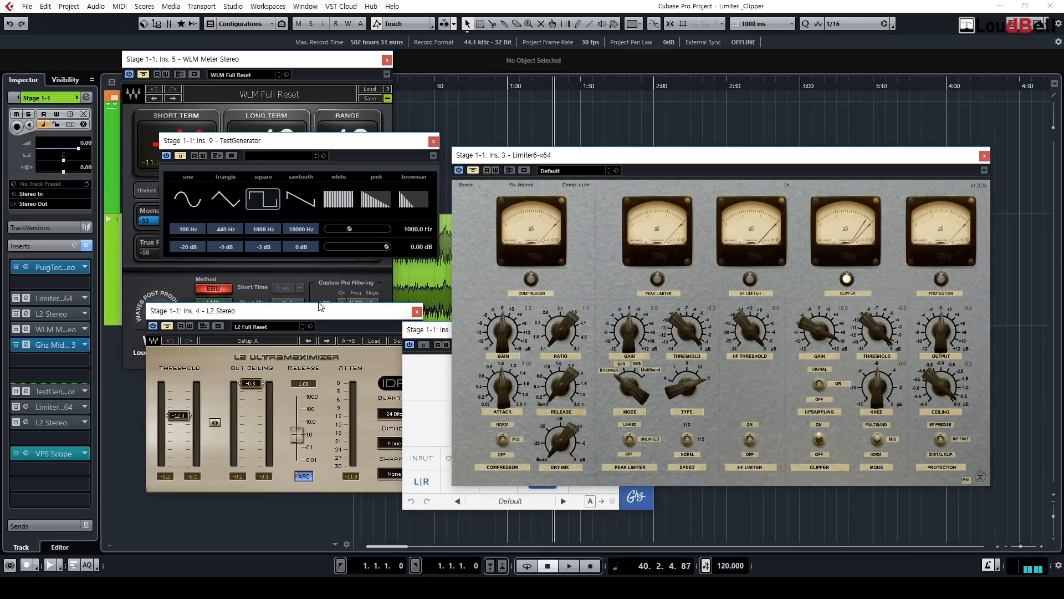
{"action": "left_click", "coordinate": [168, 326]}
{"action": "left_click", "coordinate": [168, 327]}
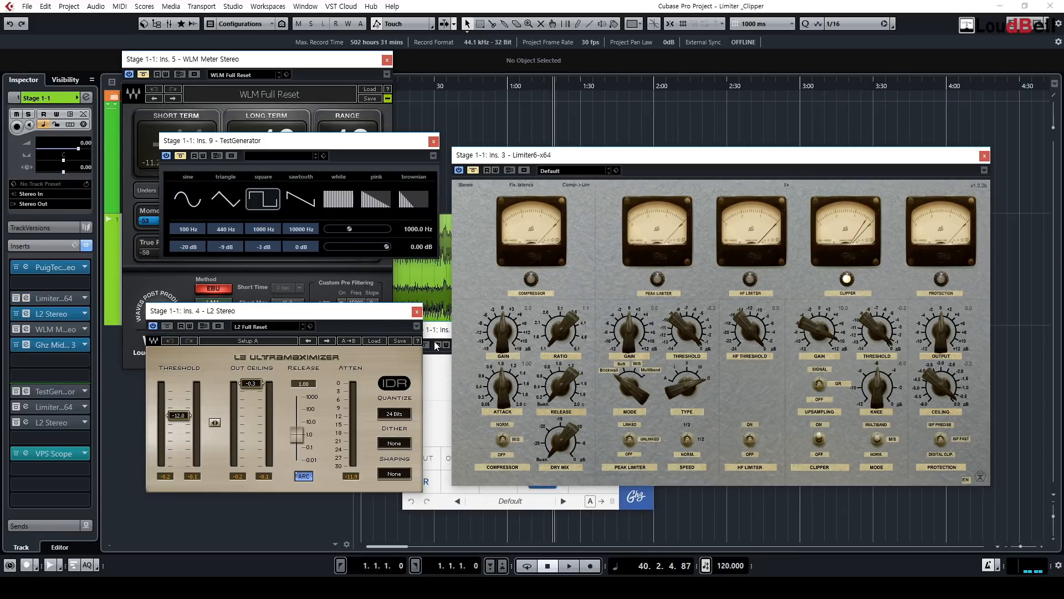
{"action": "left_click", "coordinate": [436, 333]}
{"action": "key", "text": "space"}
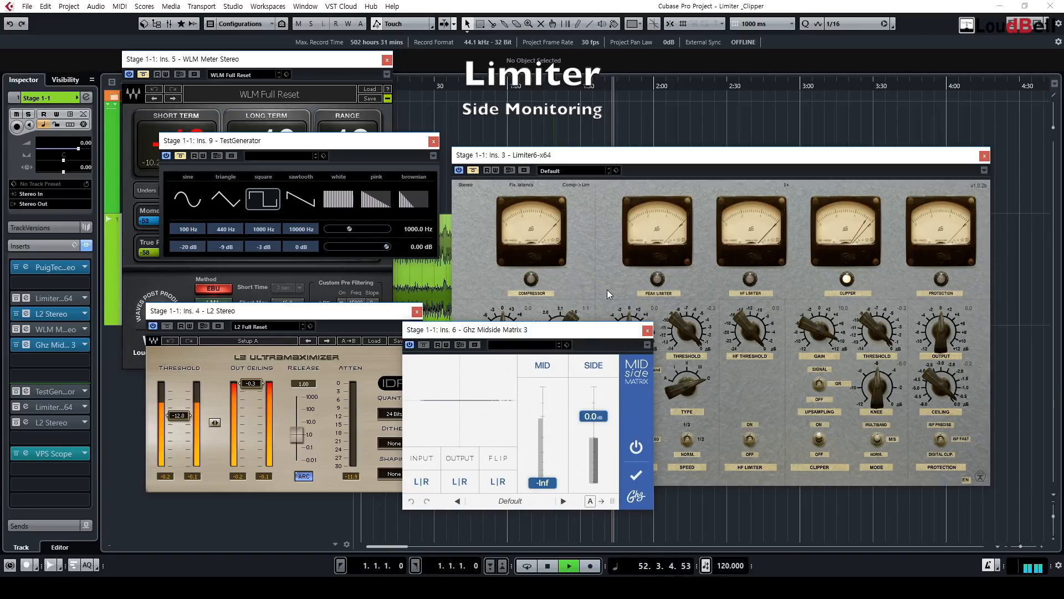
{"action": "key", "text": "space"}
Step: Close the Limiter6 window, set the playback position to 50.4.3.106 and listen to the L2-limited mix's side signal from there
{"action": "left_click", "coordinate": [984, 155]}
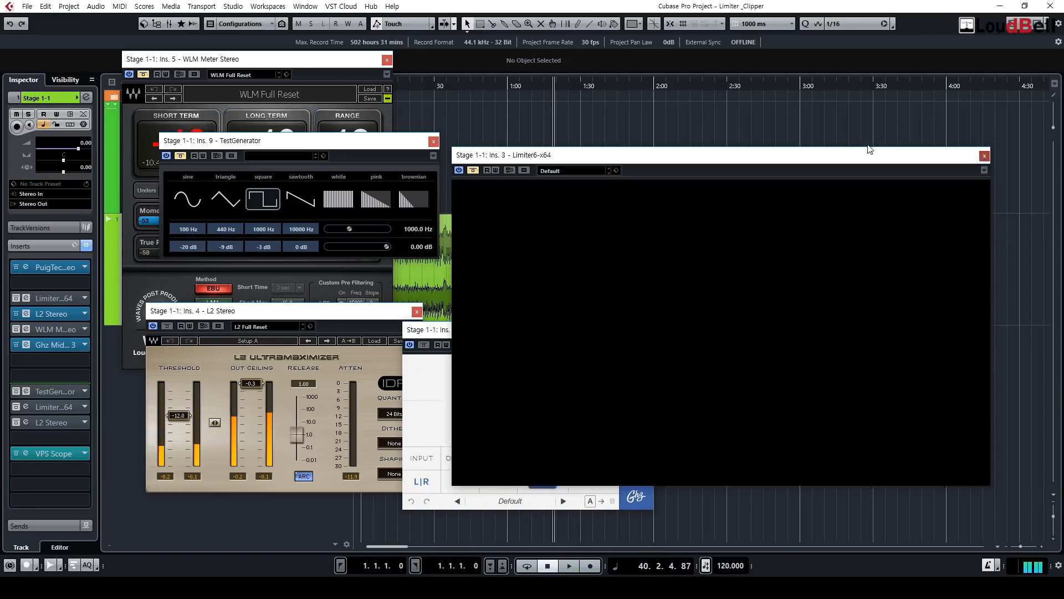
{"action": "left_click_drag", "start_coordinate": [562, 88], "coordinate": [571, 147]}
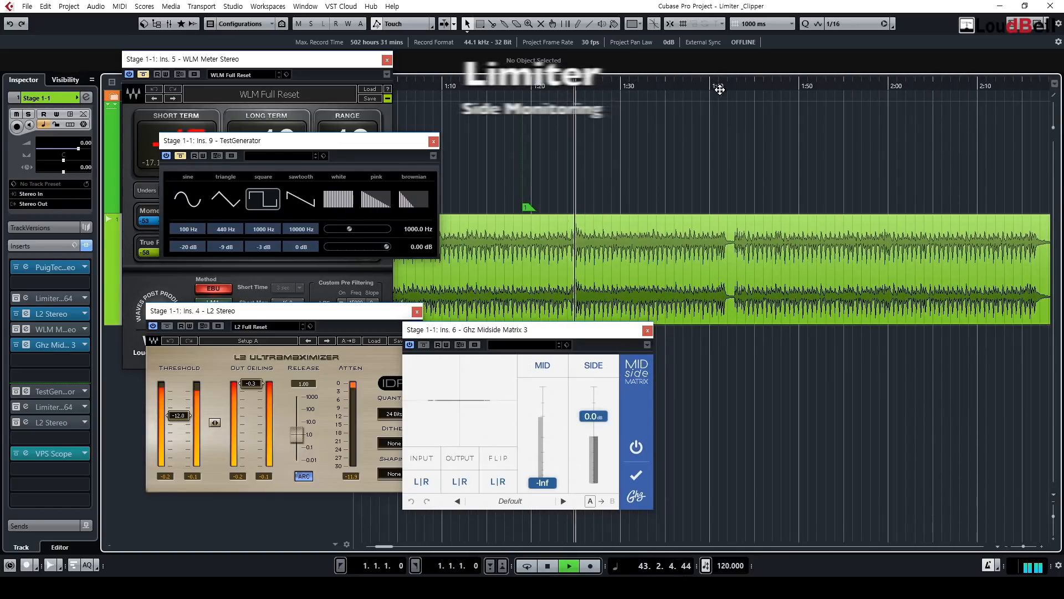
{"action": "left_click", "coordinate": [707, 86]}
{"action": "key", "text": "space"}
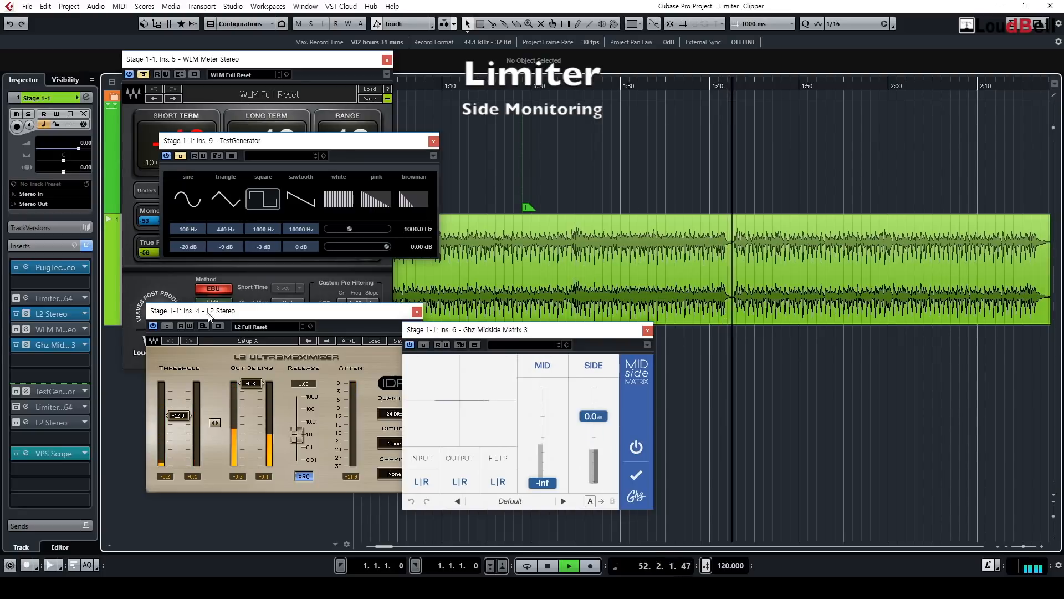
{"action": "key", "text": "space"}
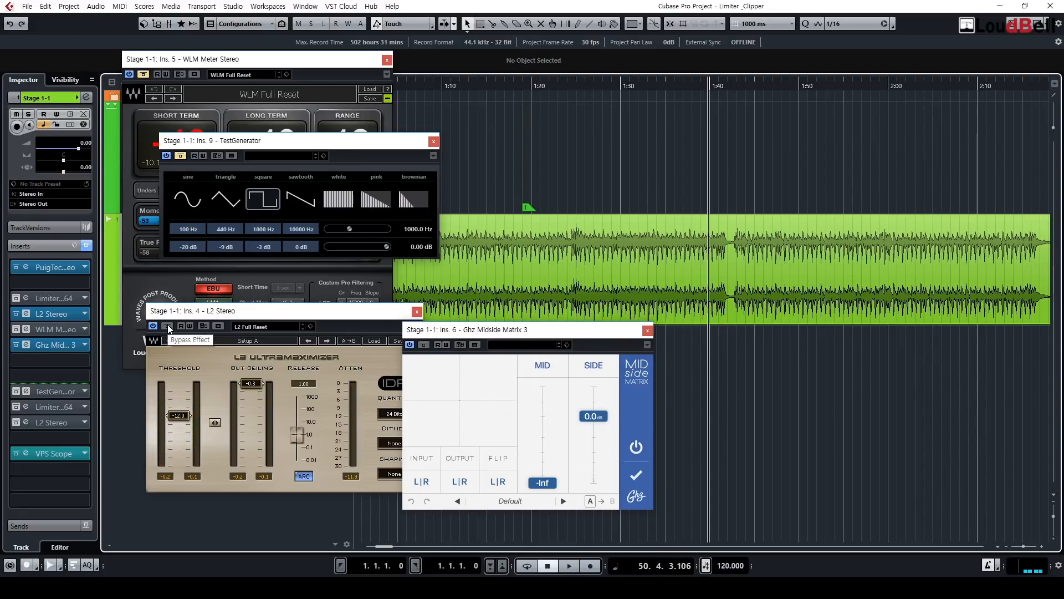
Step: Switch from the insert 4 L2 to the insert 3 Limiter6, listen to the clipped side signal from the same position, and bypass the Limiter6
{"action": "left_click", "coordinate": [169, 328]}
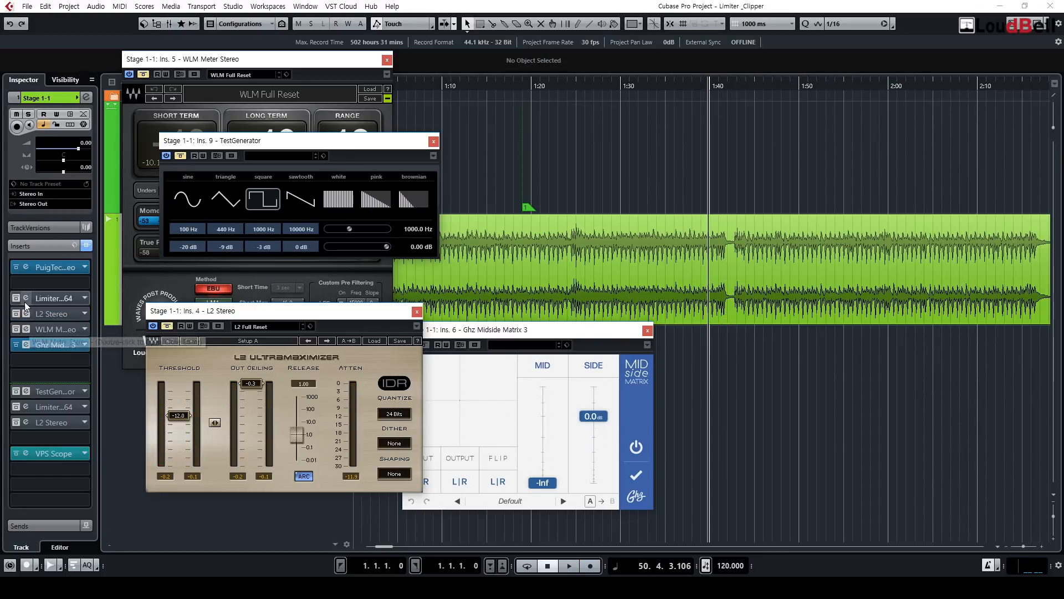
{"action": "double_click", "coordinate": [54, 298]}
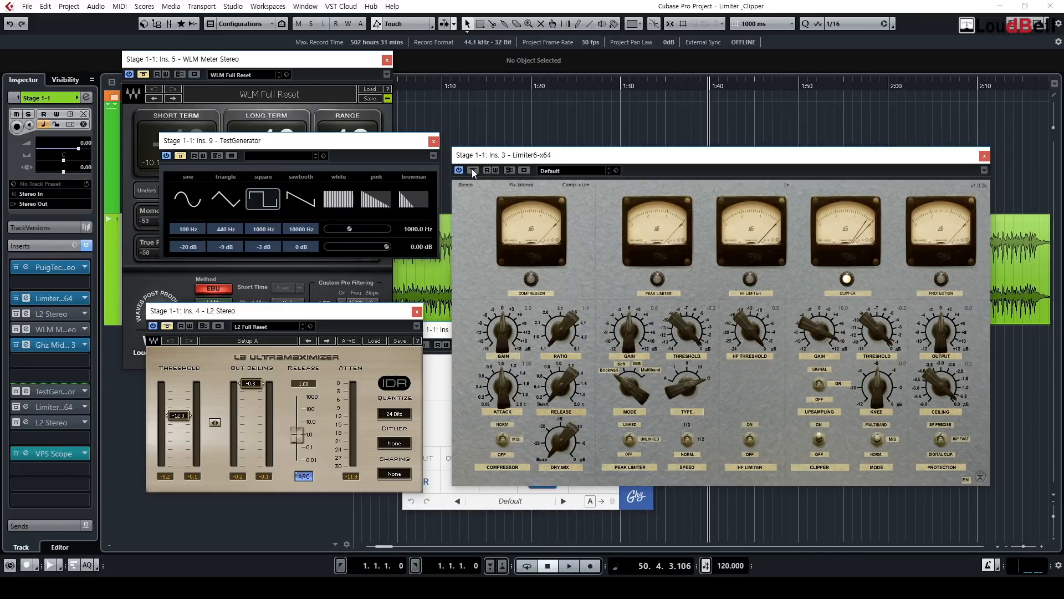
{"action": "key", "text": "space"}
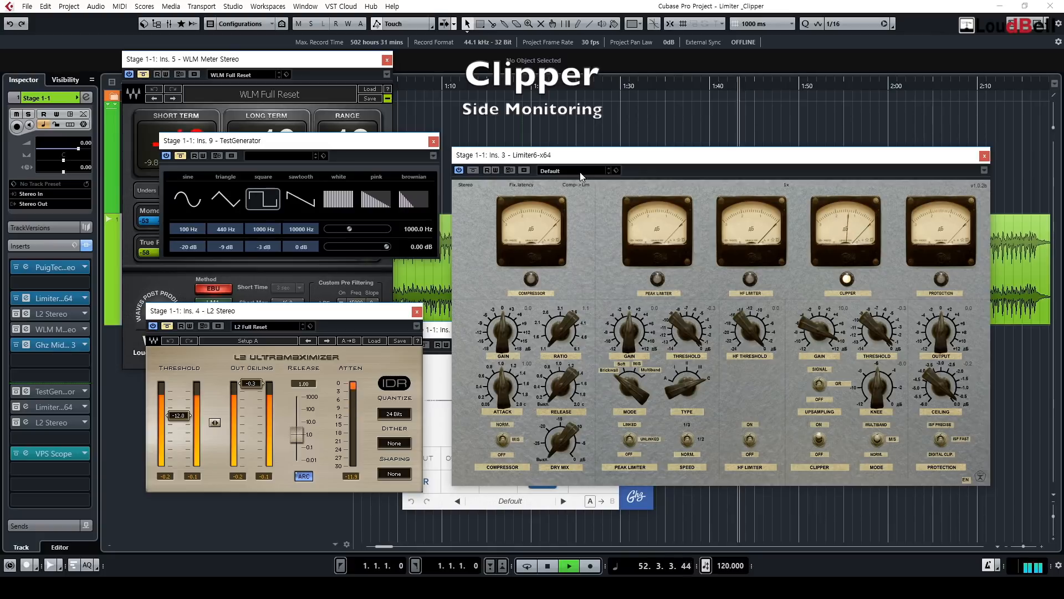
{"action": "key", "text": "space"}
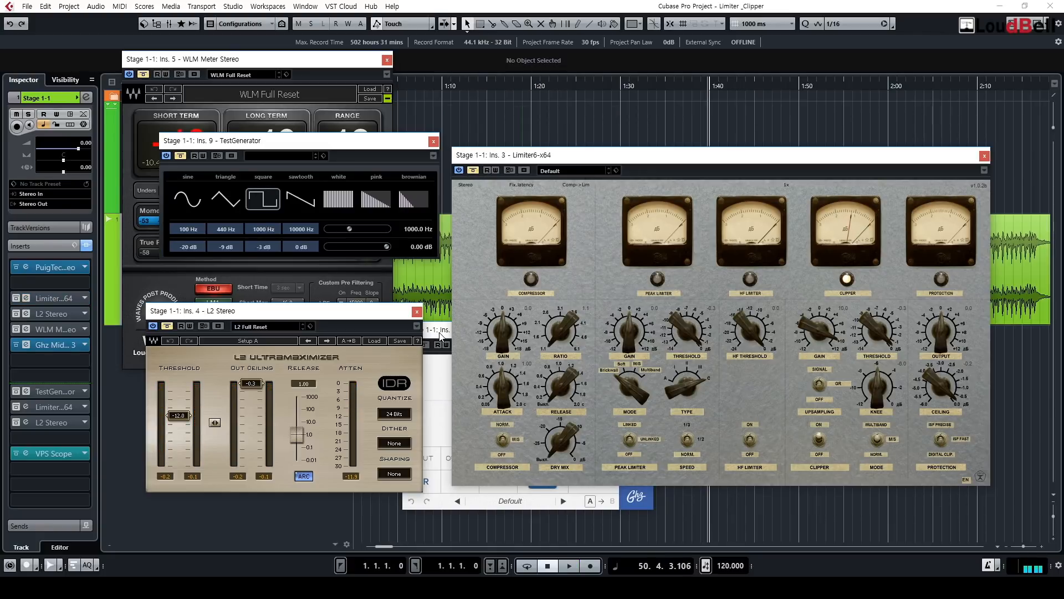
Step: Deactivate the insert 6 Ghz Midside Matrix 3 and rearrange the windows, with Limiter6 over the Midside Matrix and L2 moved aside
{"action": "left_click", "coordinate": [440, 333]}
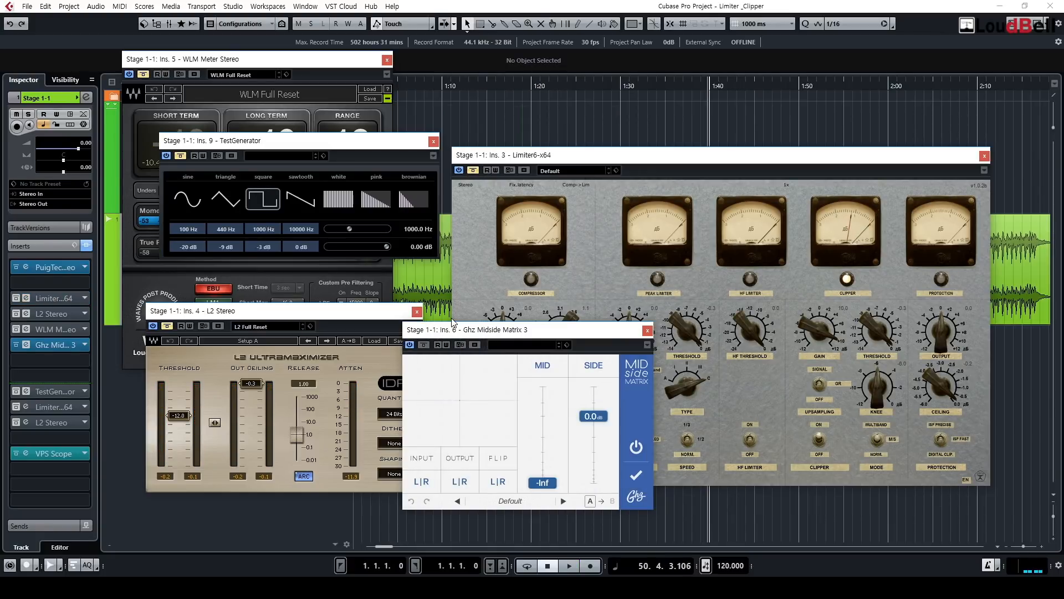
{"action": "left_click", "coordinate": [409, 344]}
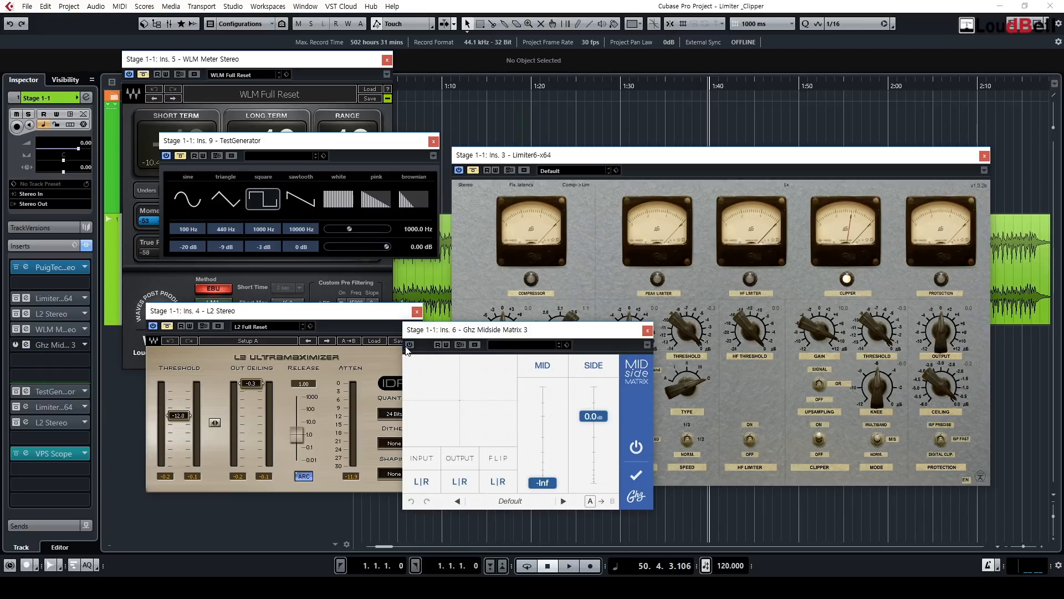
{"action": "left_click_drag", "start_coordinate": [560, 158], "coordinate": [406, 119]}
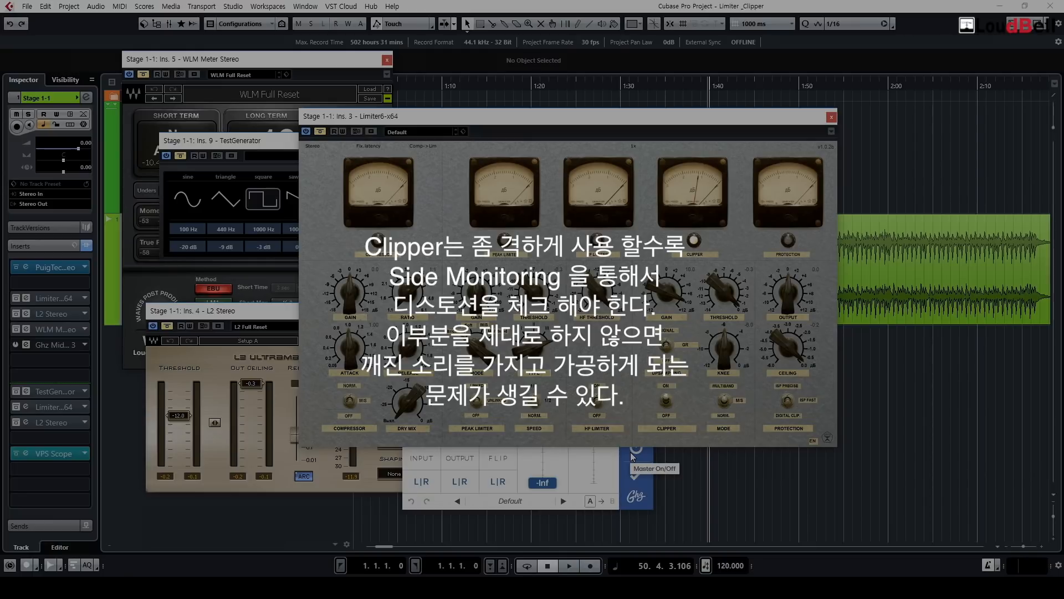
{"action": "left_click_drag", "start_coordinate": [246, 316], "coordinate": [195, 317]}
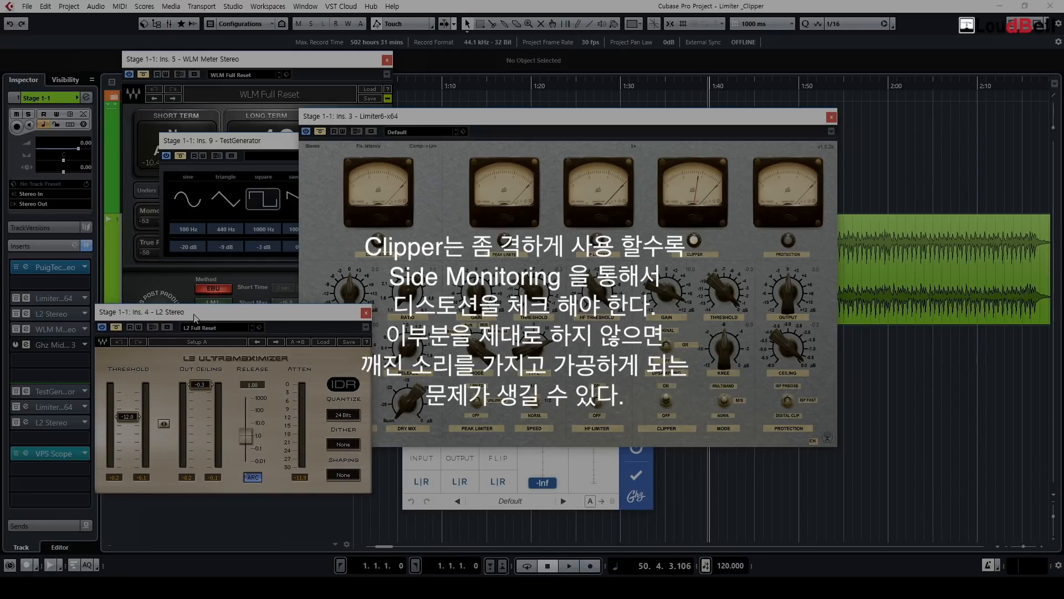